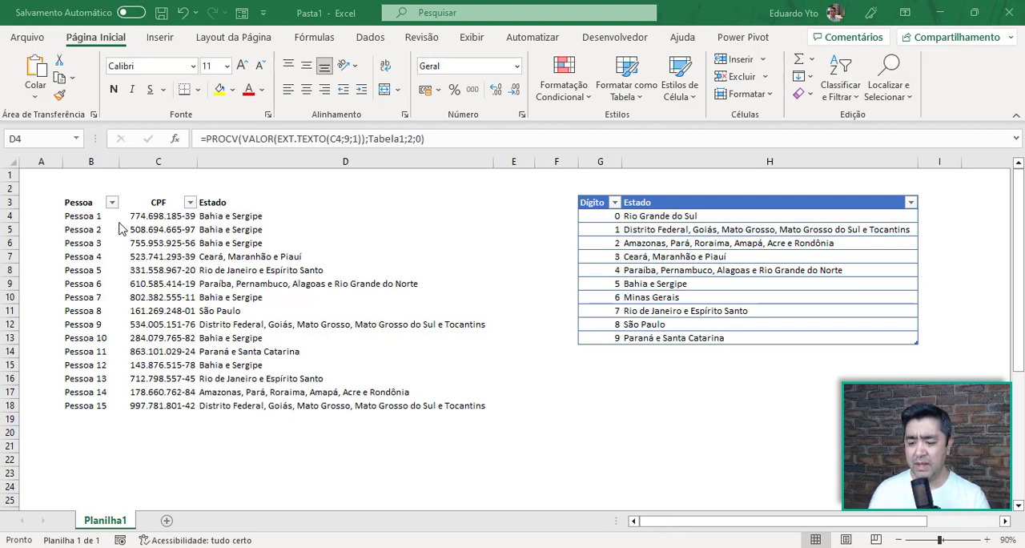
Examine the CPF numbers and their Estado results, comparing ninth digits with the Dígito and Estado lookup table
click(154, 218)
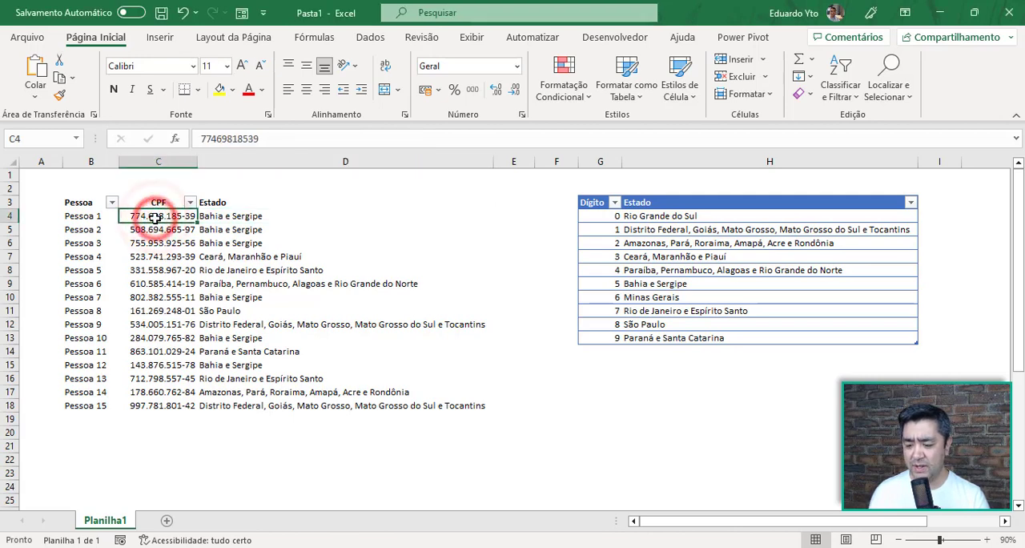
drag(154, 218, 155, 406)
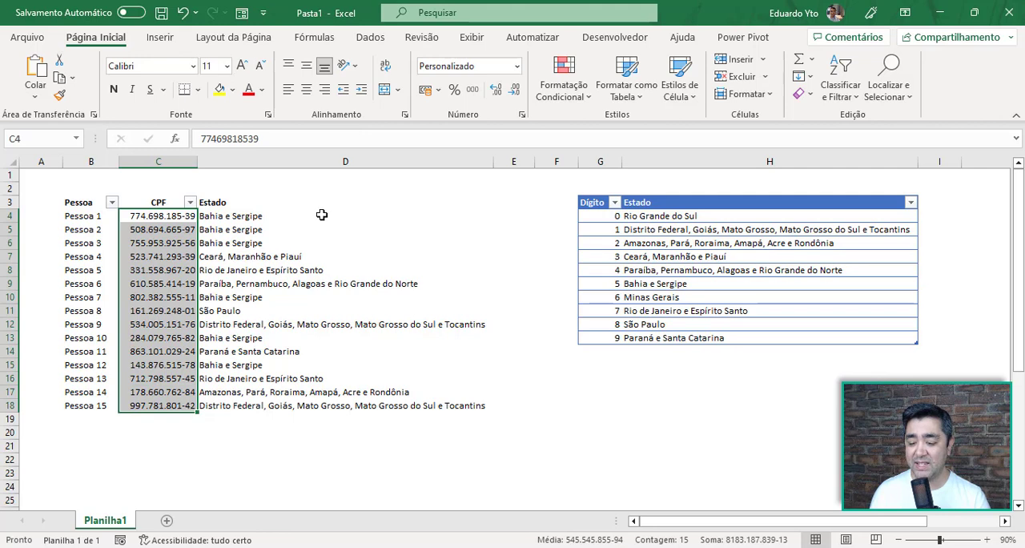
drag(321, 215, 293, 406)
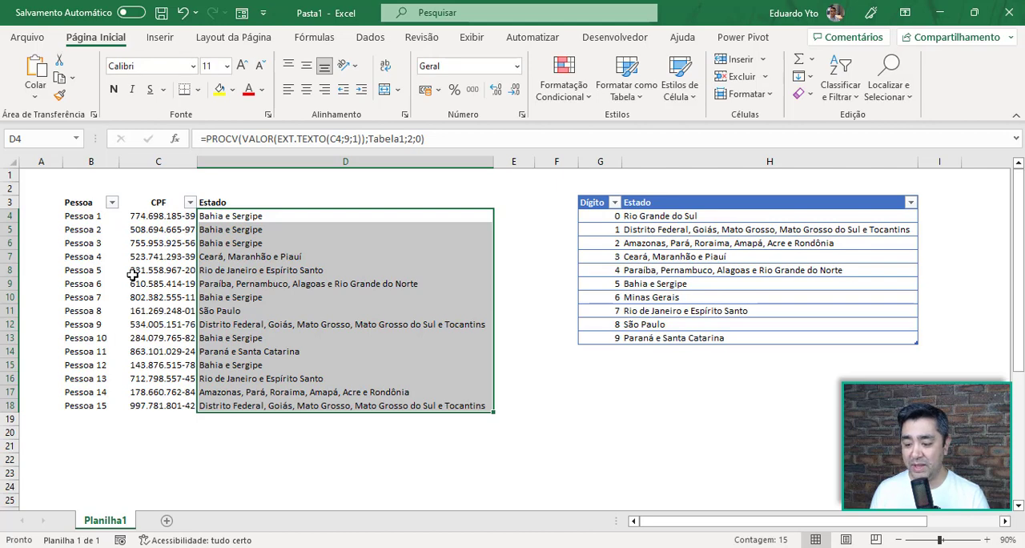
click(181, 217)
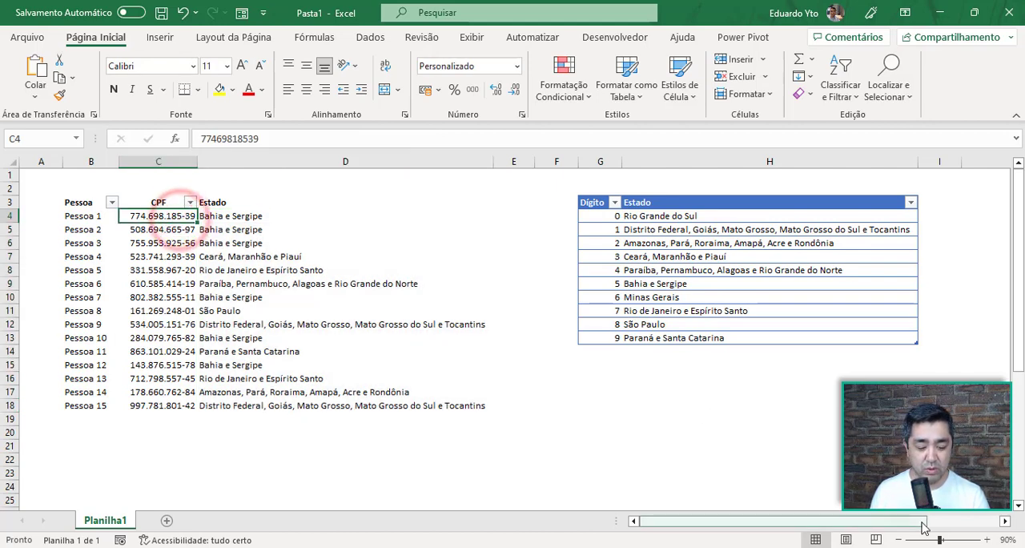
click(955, 540)
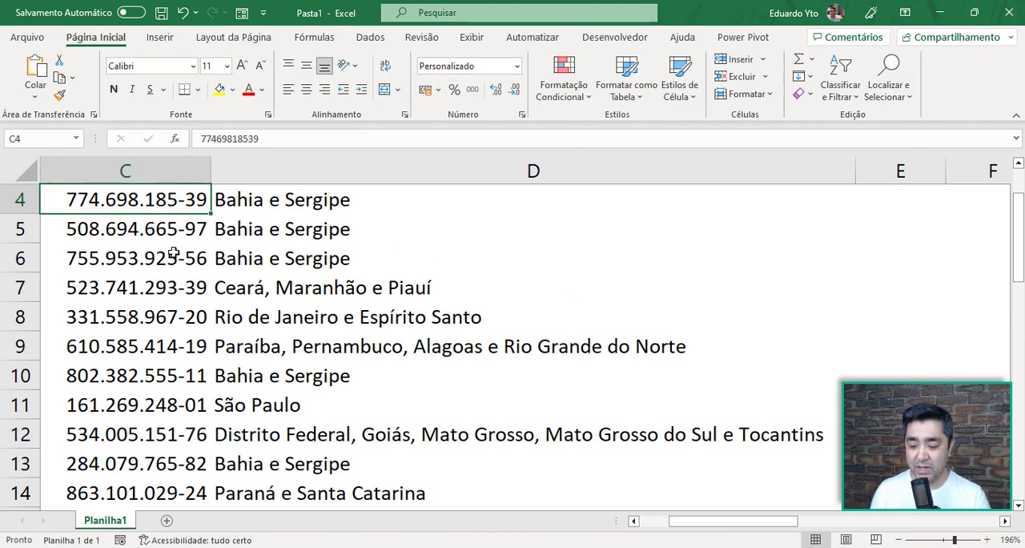
click(175, 295)
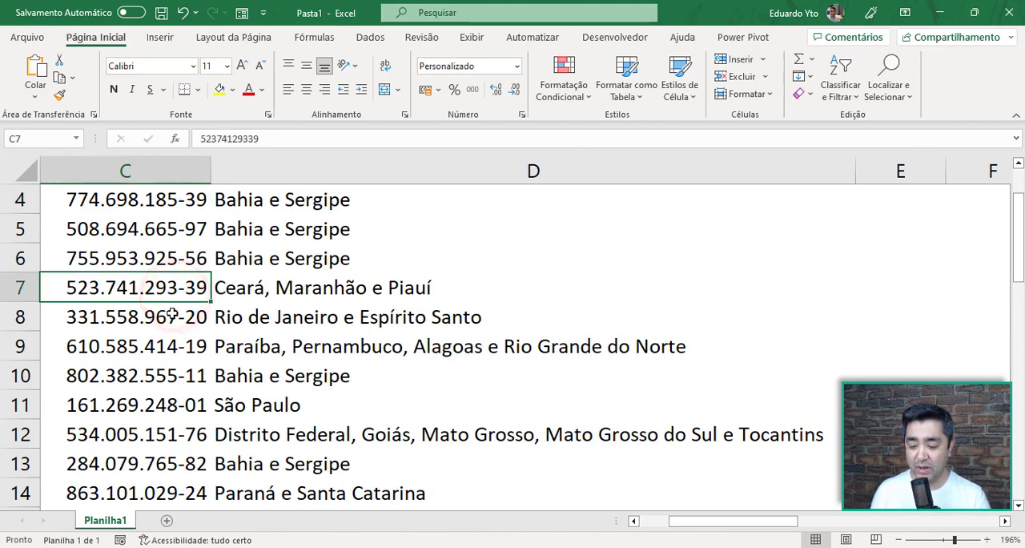
click(171, 429)
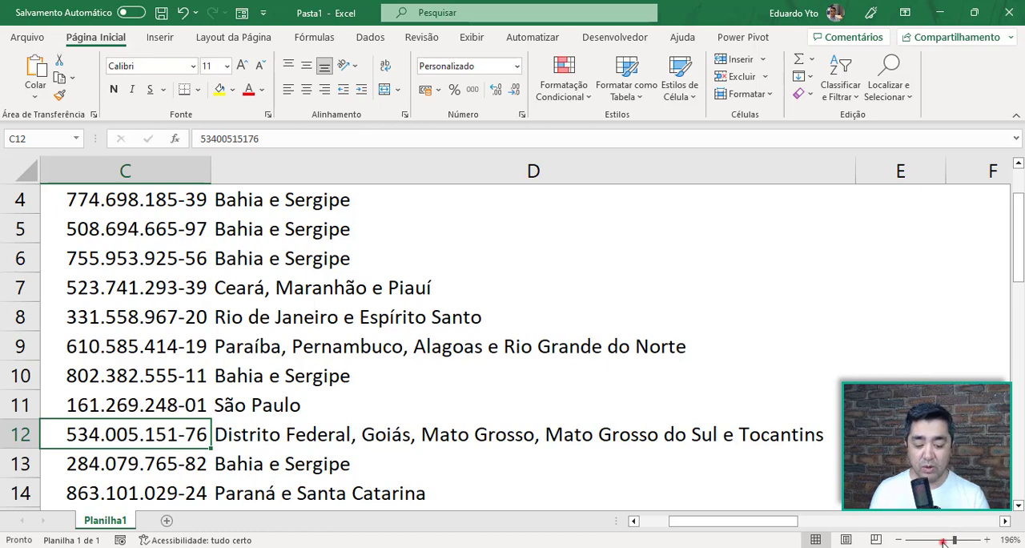
drag(954, 540, 944, 541)
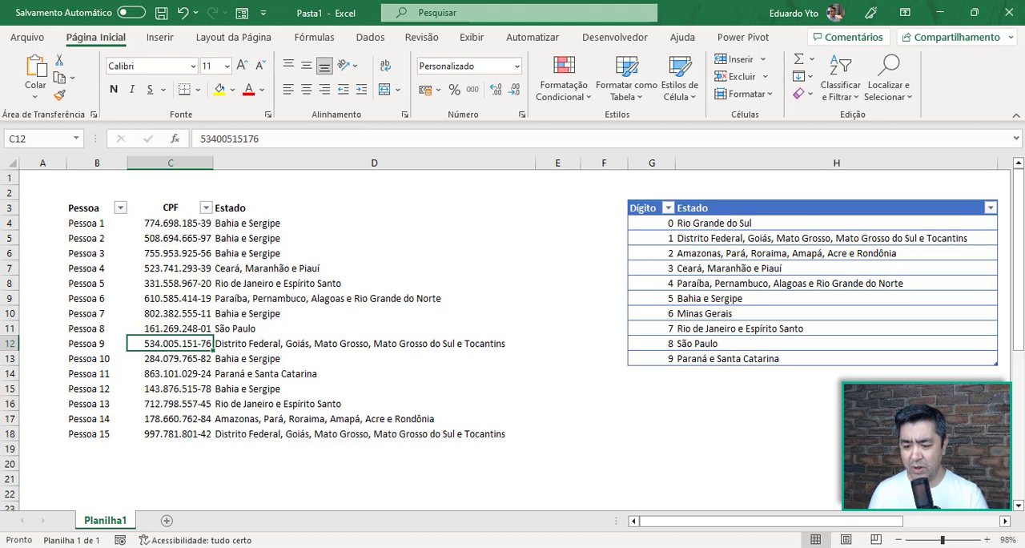
click(291, 223)
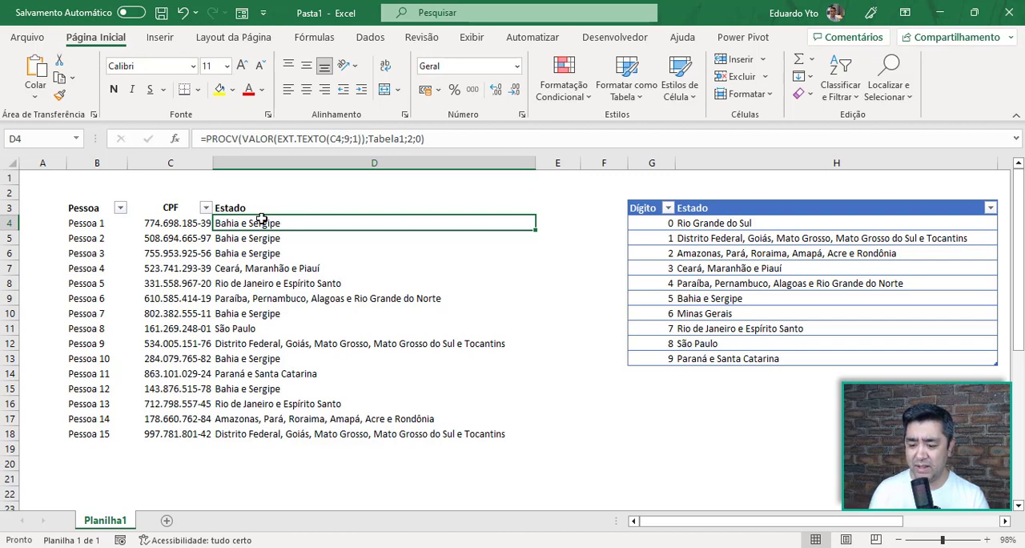
click(655, 300)
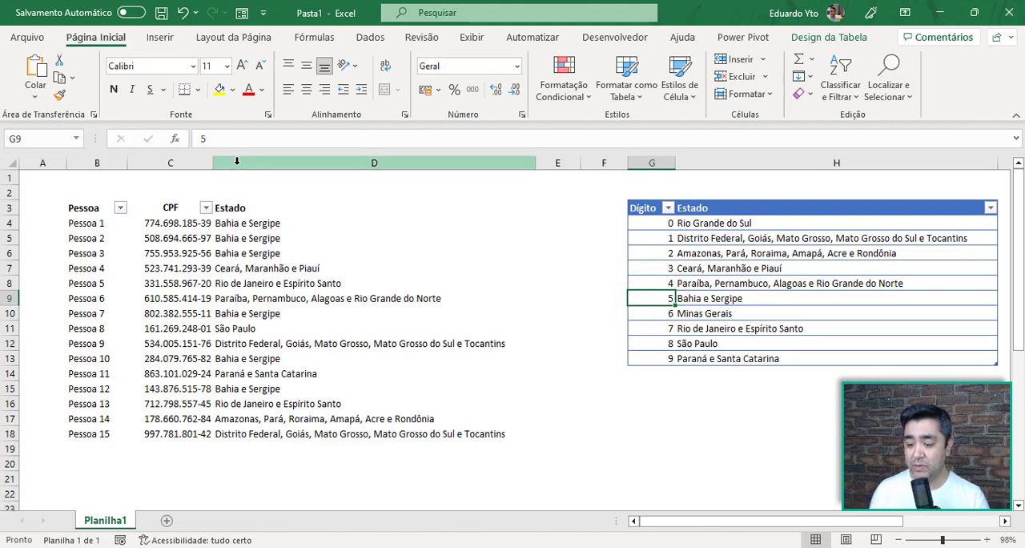
click(191, 227)
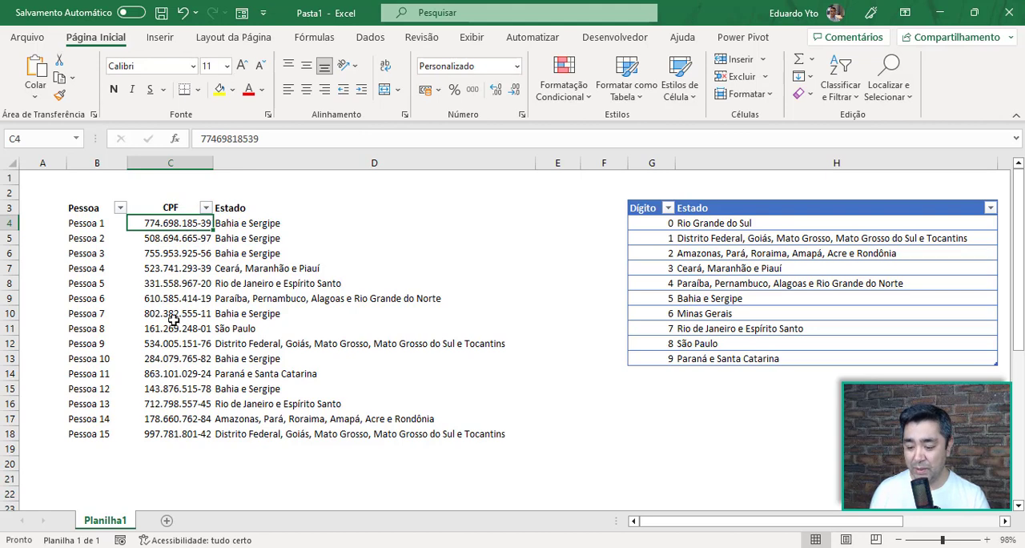
click(191, 347)
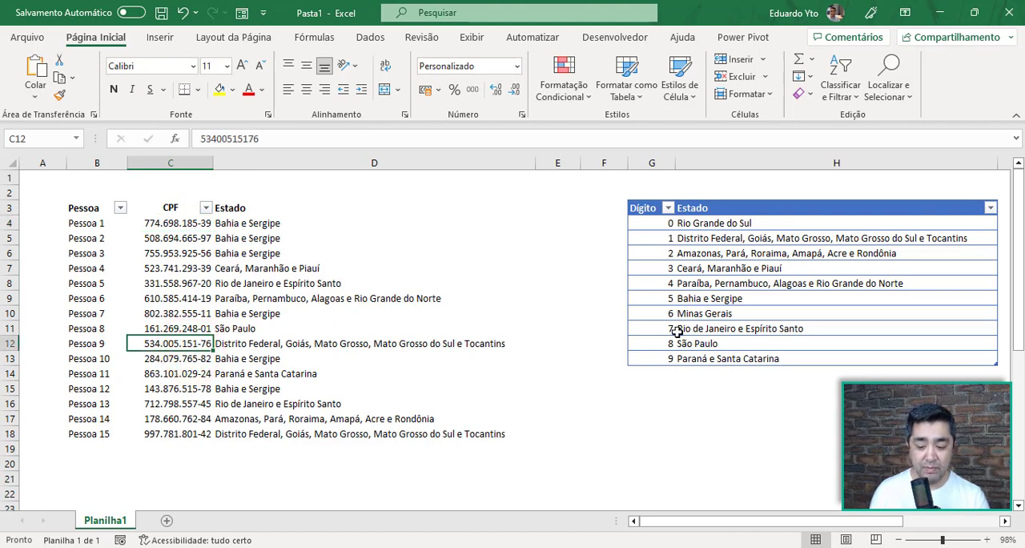
click(784, 239)
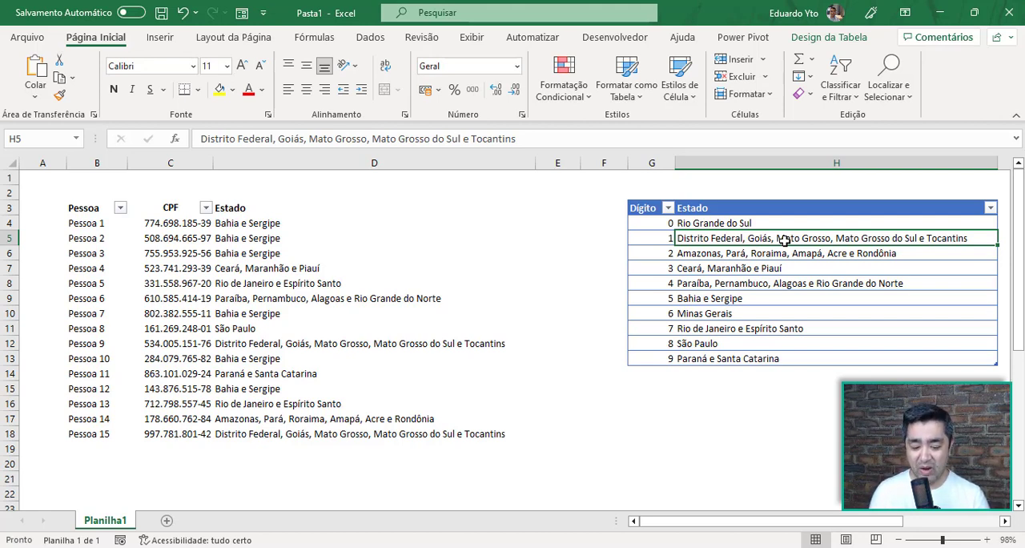
Inspect the PROCV formula in D4, its EXT.TEXTO arguments, and the unformatted CPF value in C4
click(253, 225)
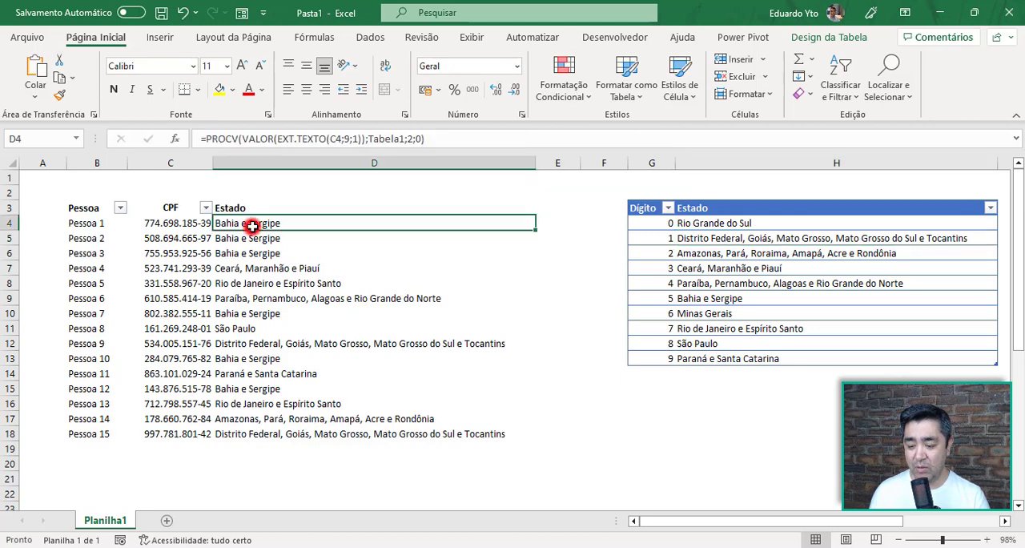
double_click(253, 226)
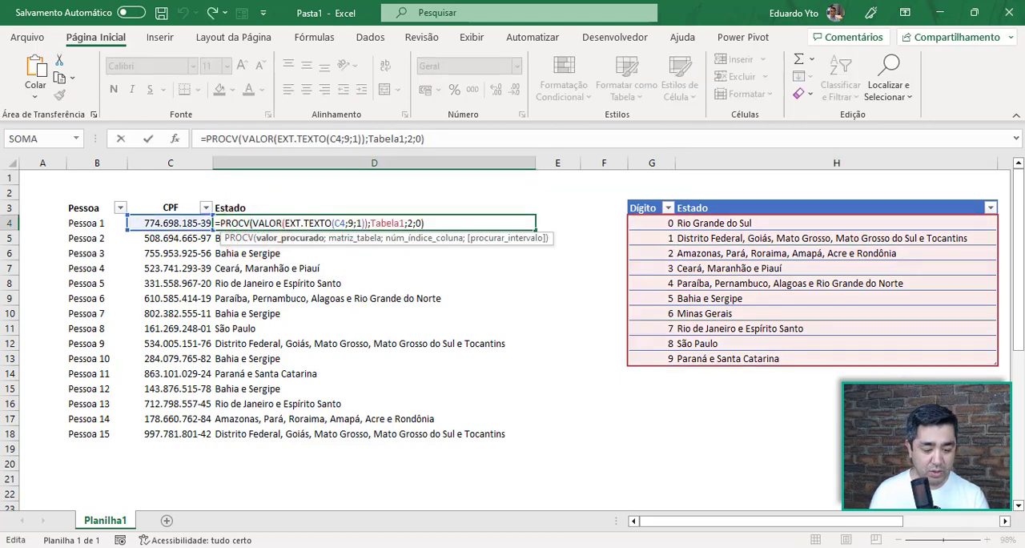
key(Escape)
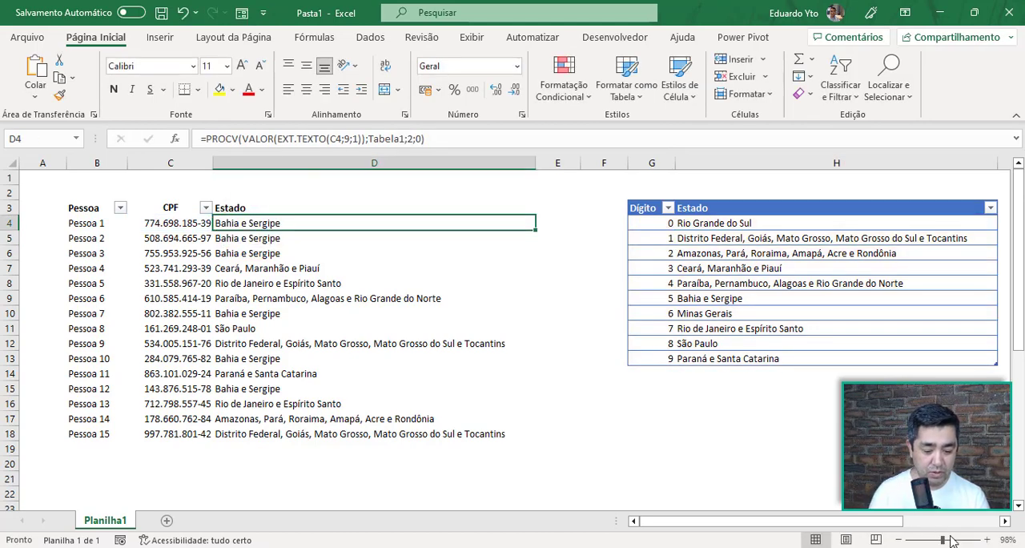
click(952, 541)
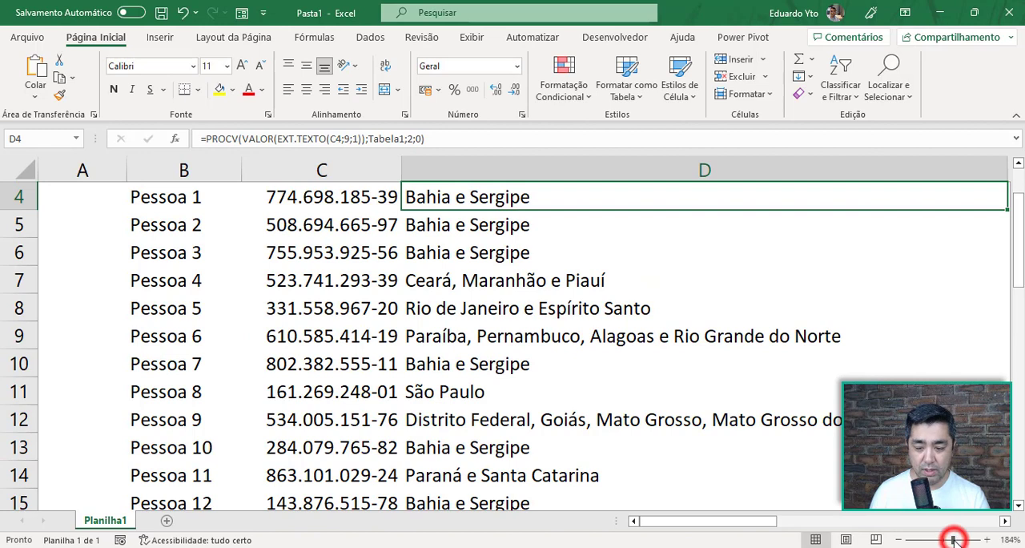
double_click(565, 204)
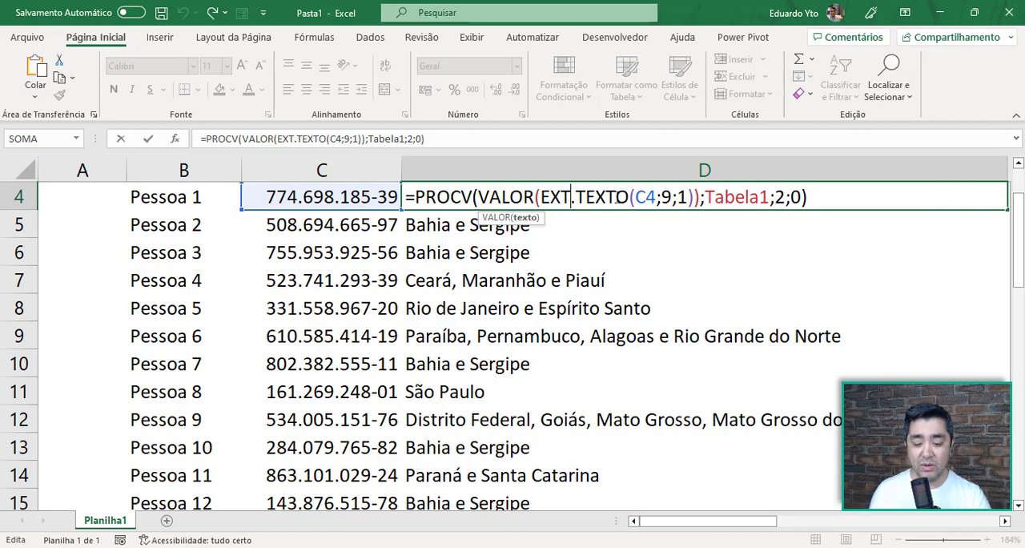
drag(635, 196, 656, 196)
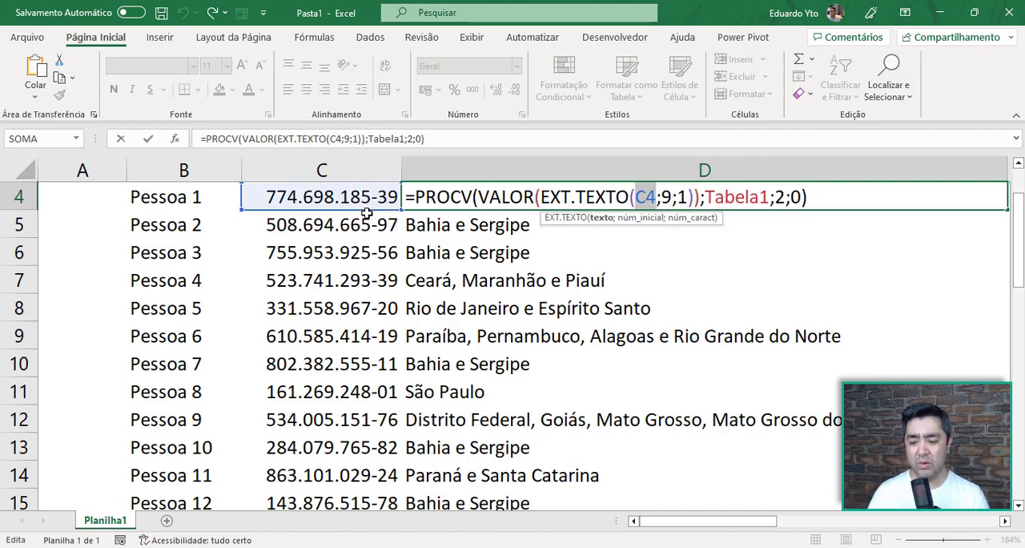
key(ctrl+Return)
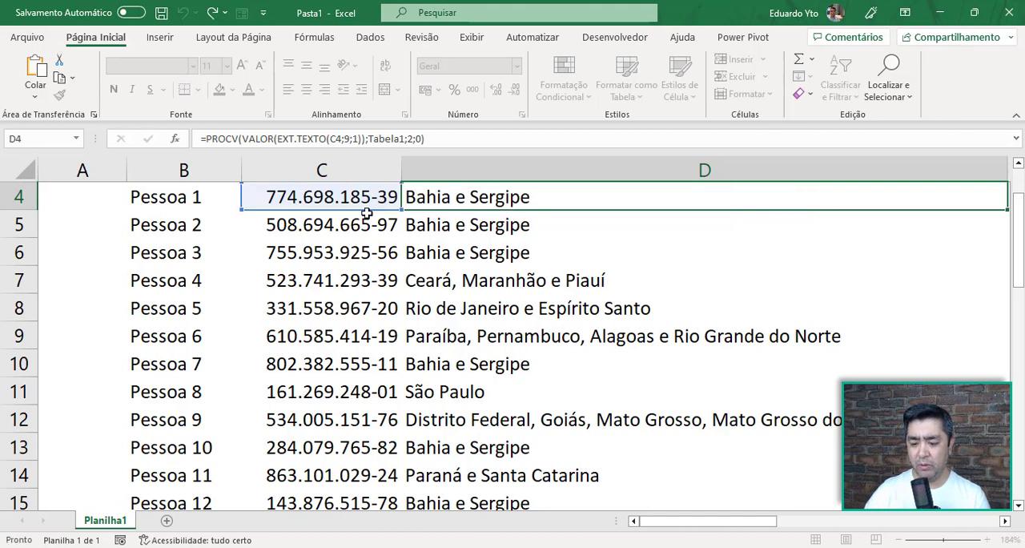
click(350, 202)
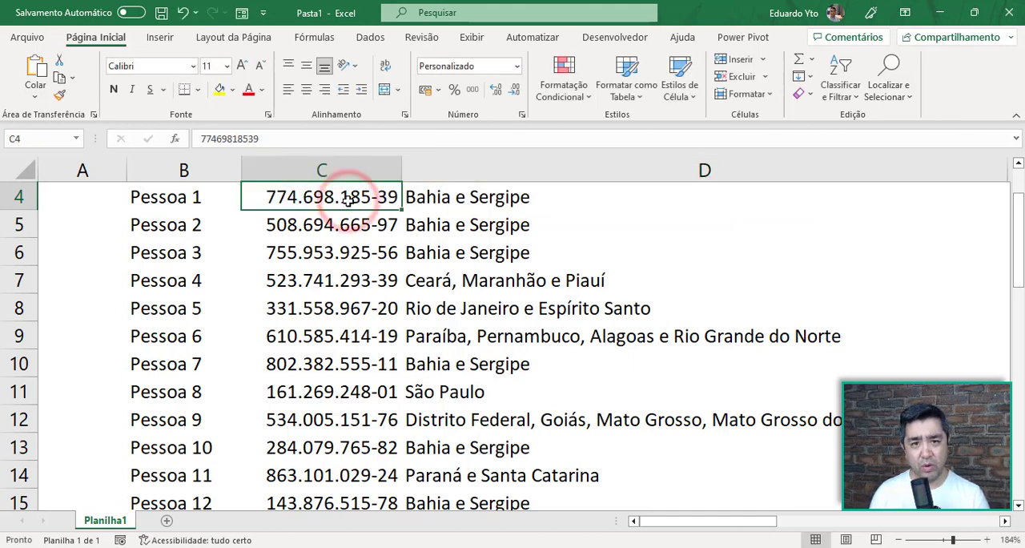
double_click(301, 200)
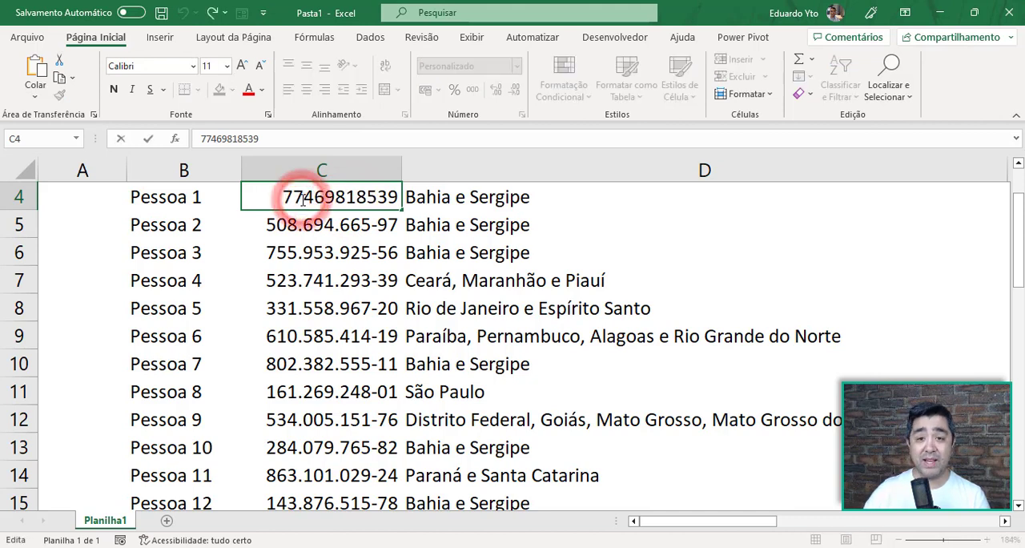
key(Escape)
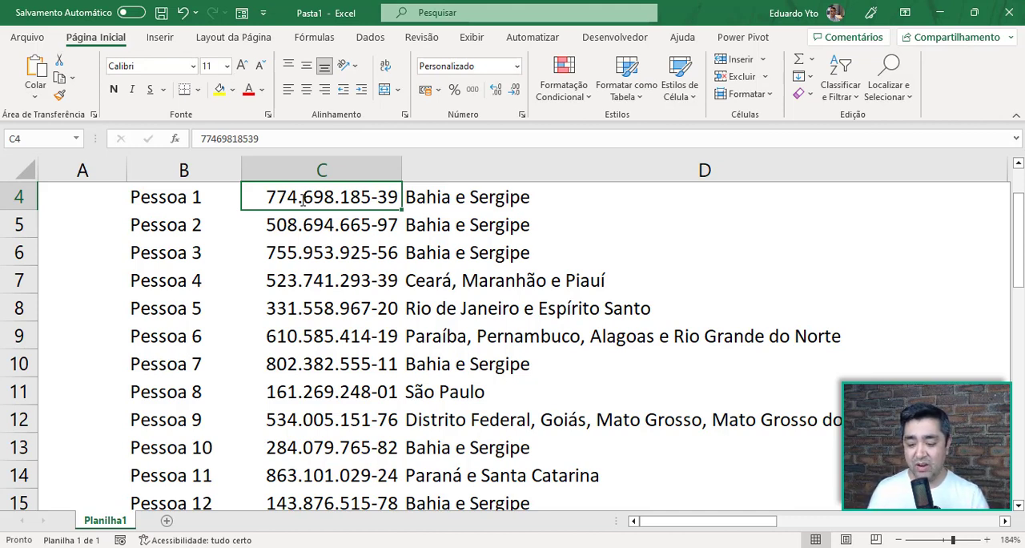
double_click(480, 197)
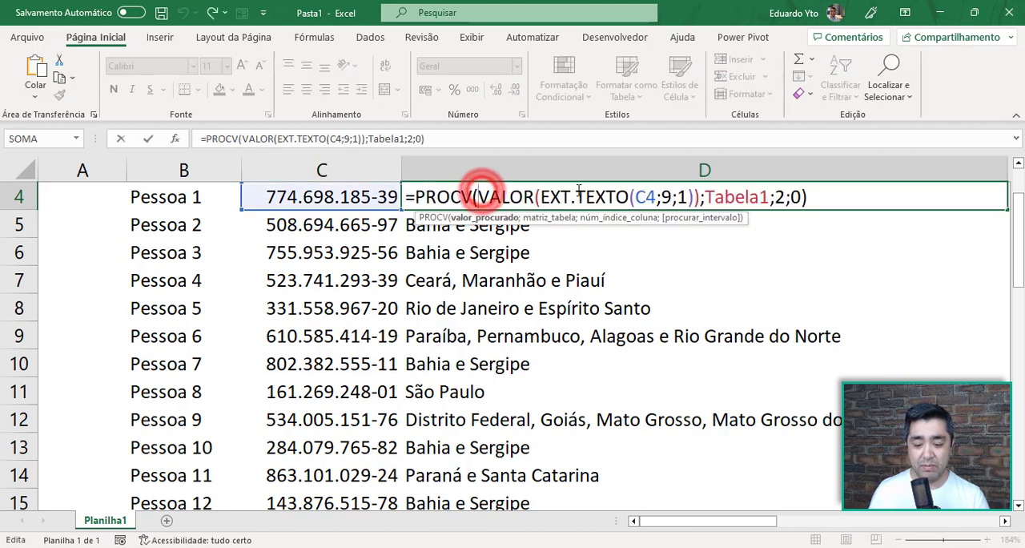
drag(541, 196, 672, 197)
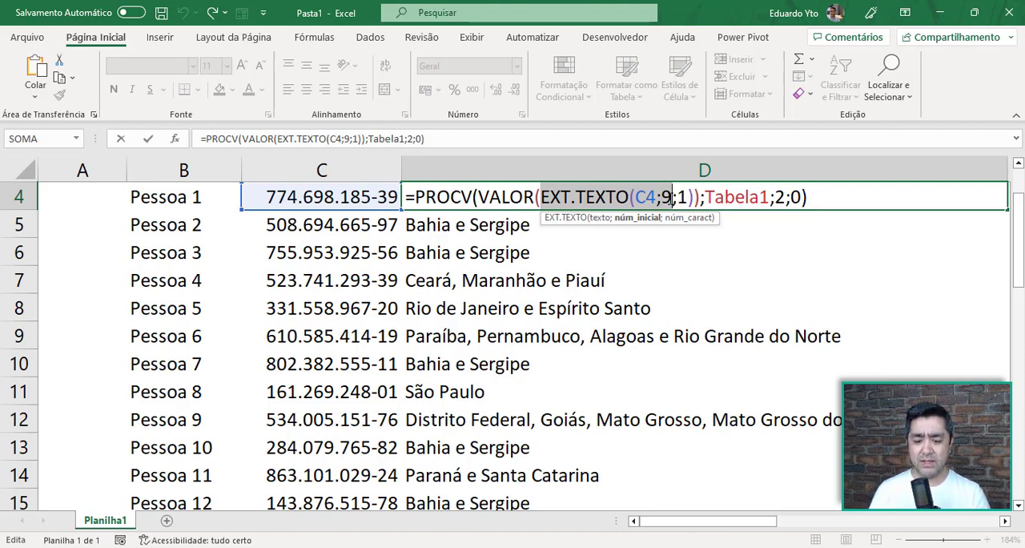
click(678, 200)
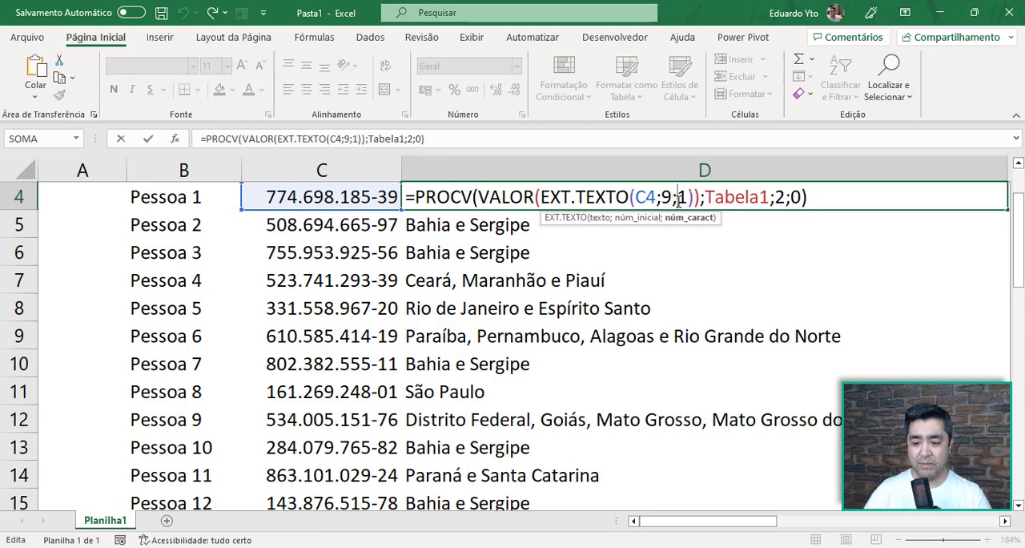
key(ctrl+Return)
Clear the existing formulas from the Estado column, cells D4 to D18, and return to D4
key(ctrl+shift+Down)
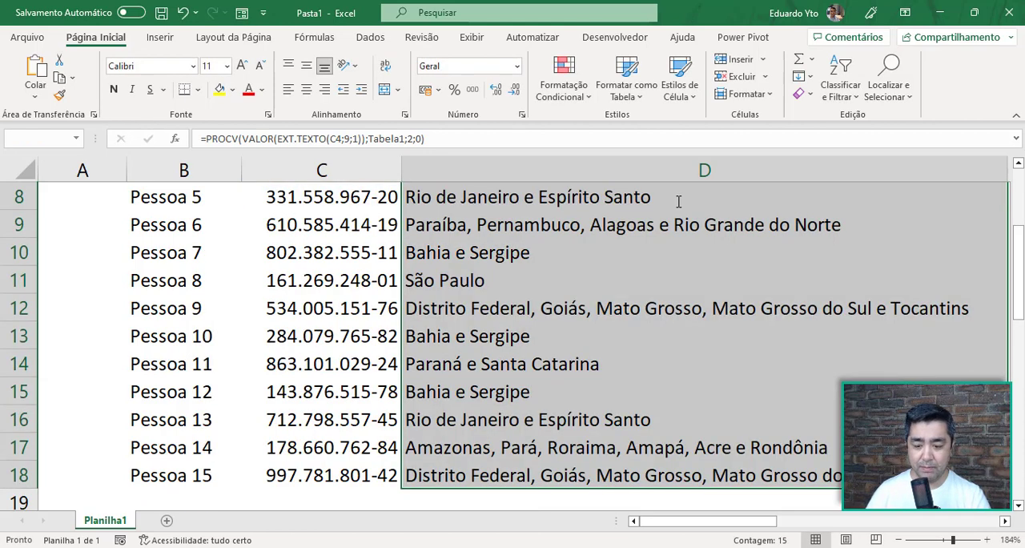
key(Delete)
key(Down)
key(Up)
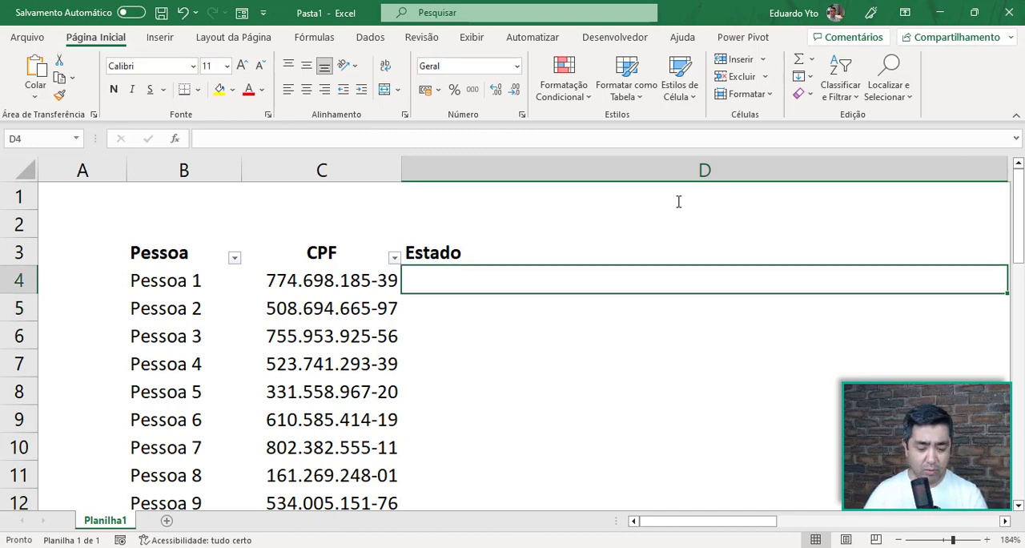
Enter =EXT.TEXTO(C4;9;1) in D4 to extract the ninth digit of the first person's CPF
text(=ext.)
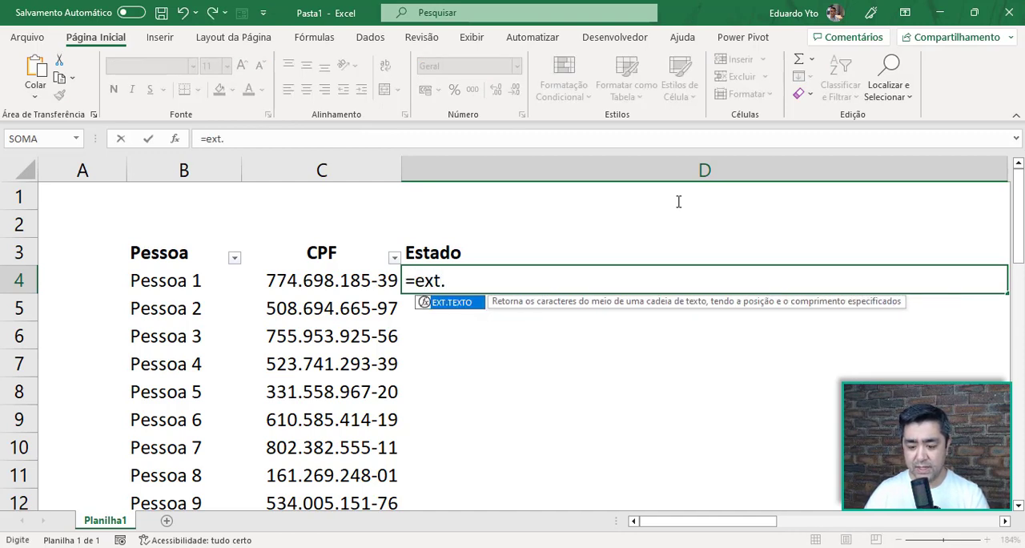
key(Tab)
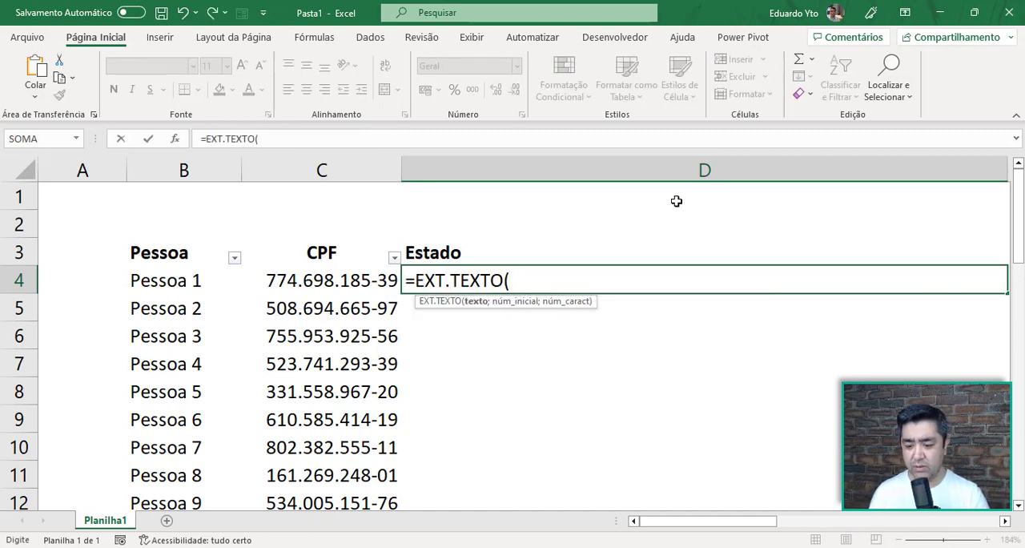
click(365, 280)
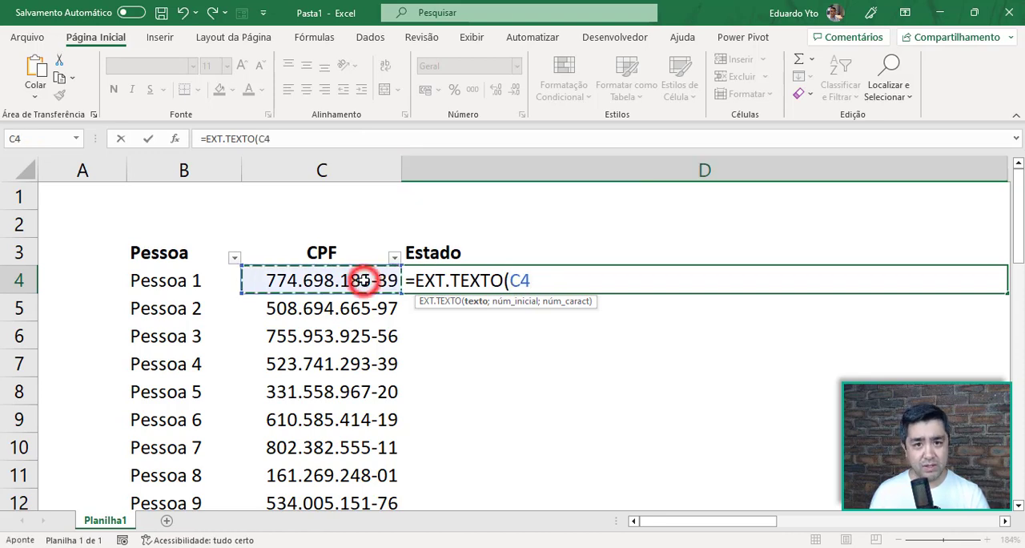
text(;)
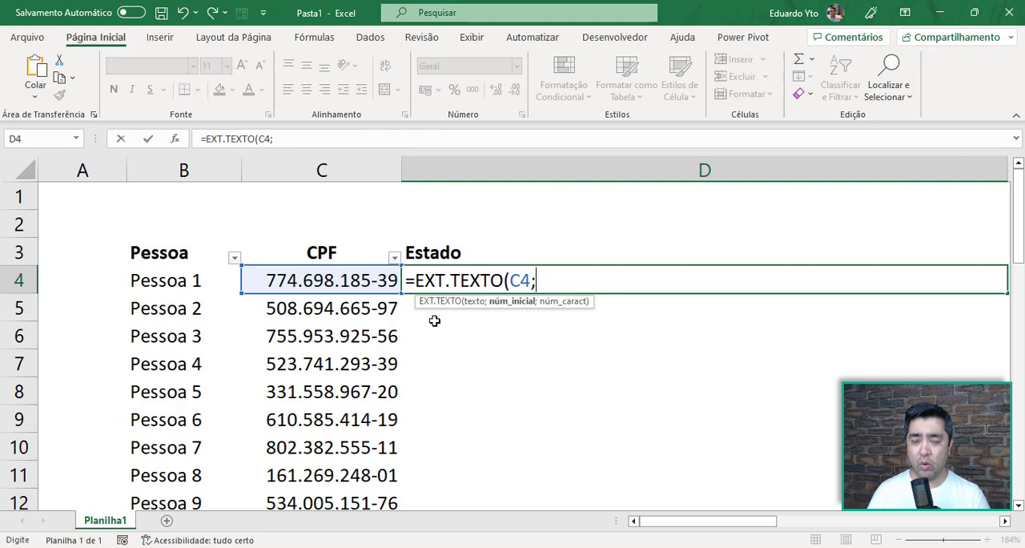
text(9;)
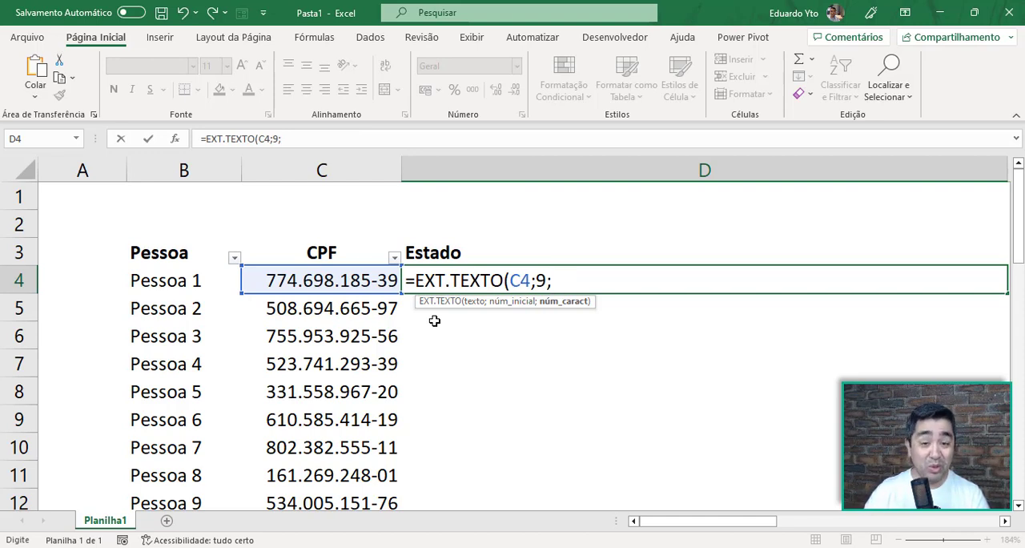
text(1))
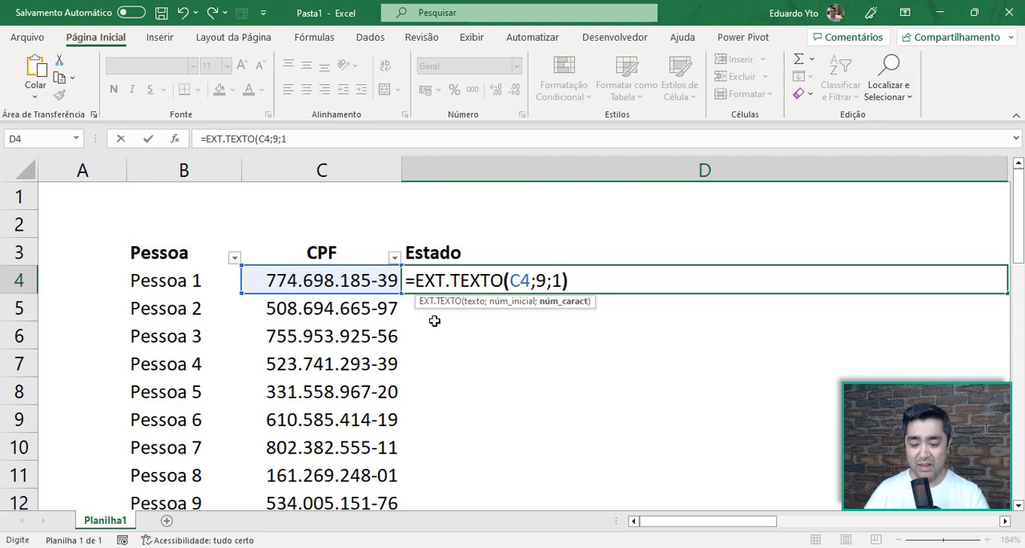
key(Return)
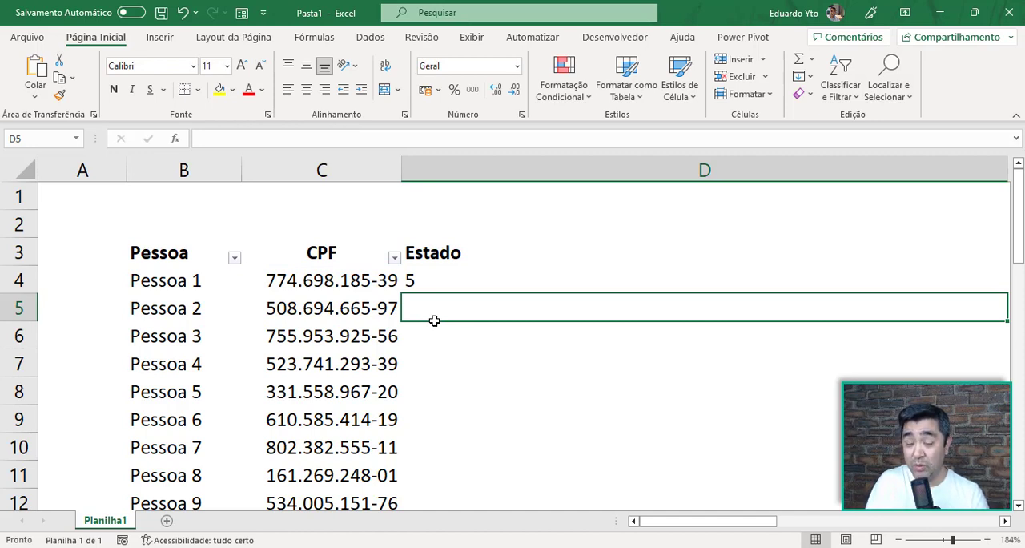
Check the description of EXT.TEXTO among the text functions and return to the formula in D4
click(309, 40)
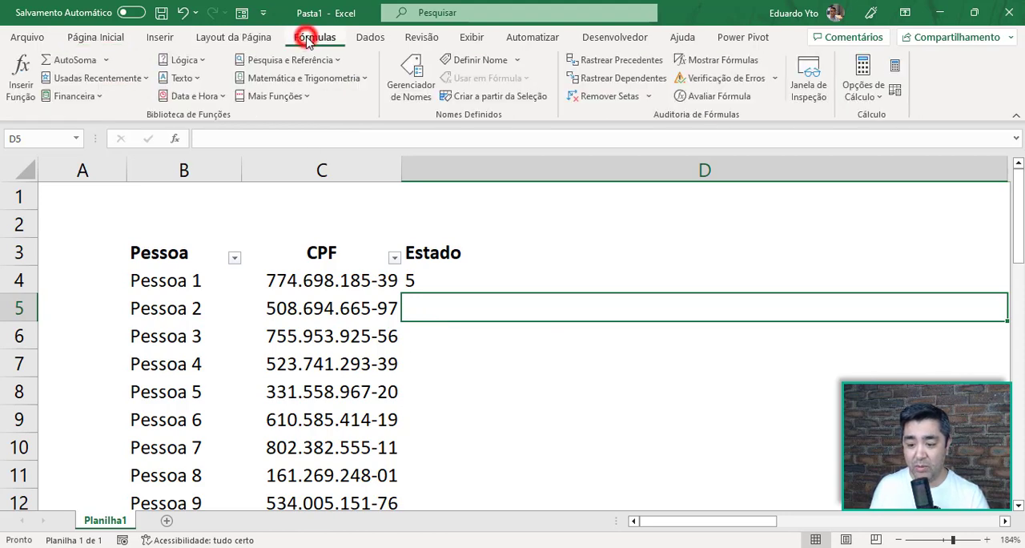
click(198, 79)
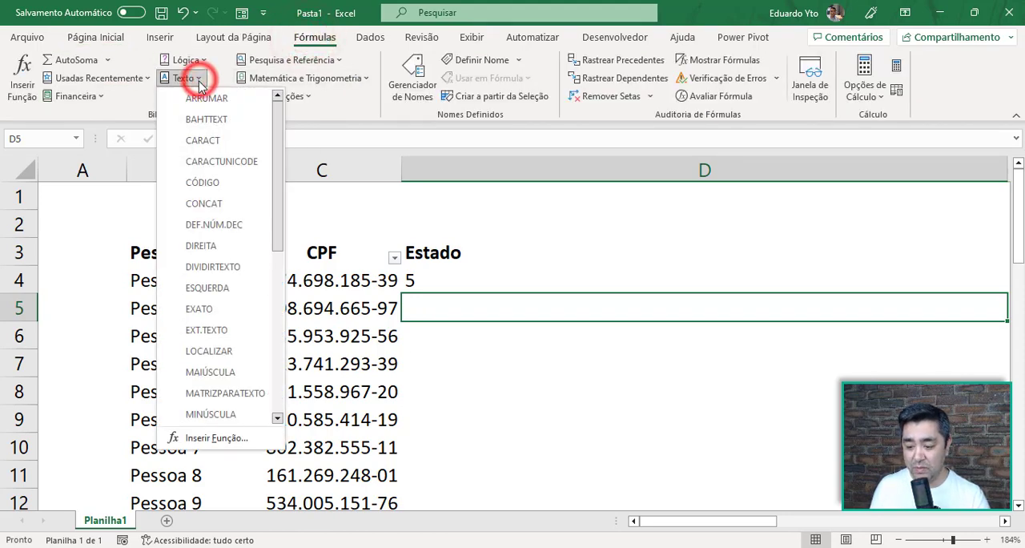
click(242, 330)
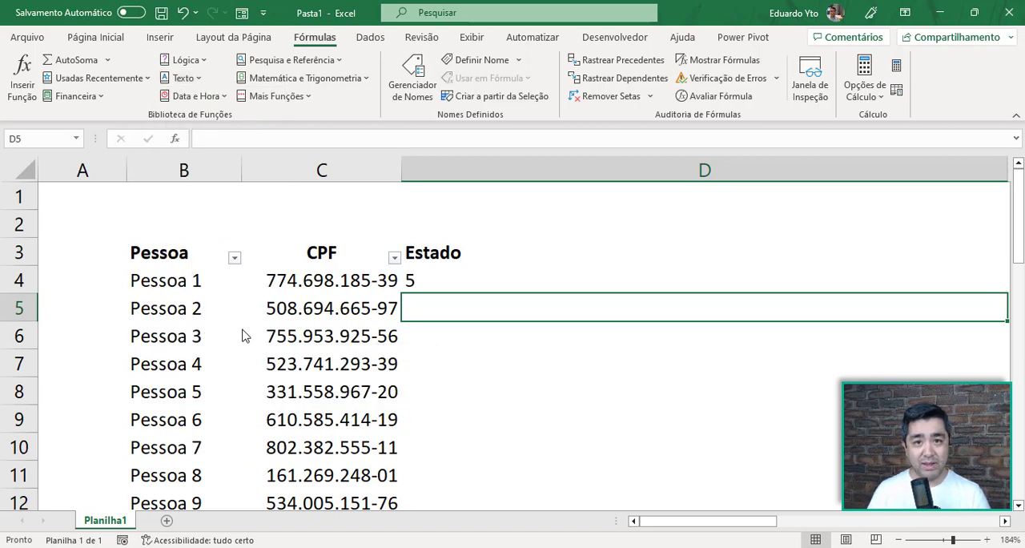
click(421, 272)
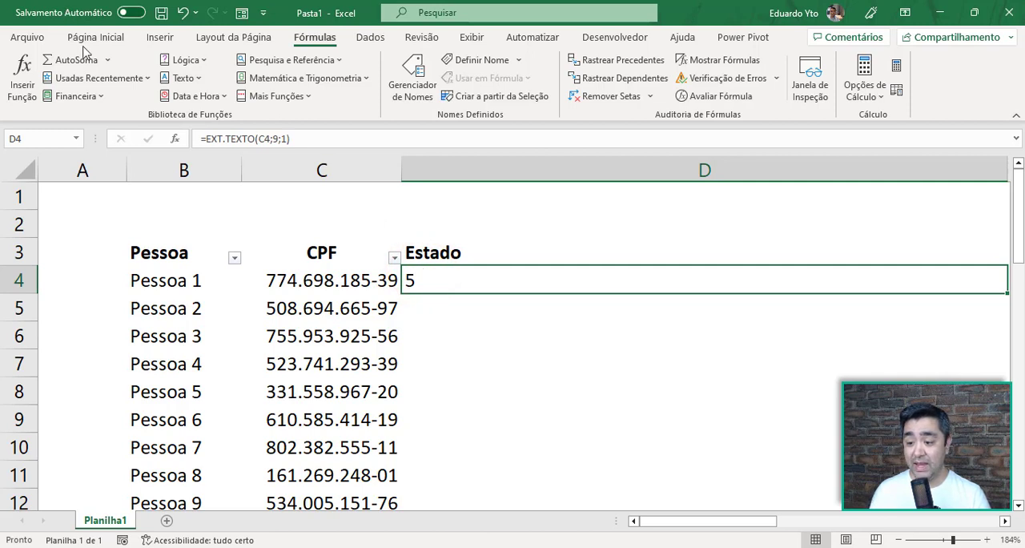
click(108, 39)
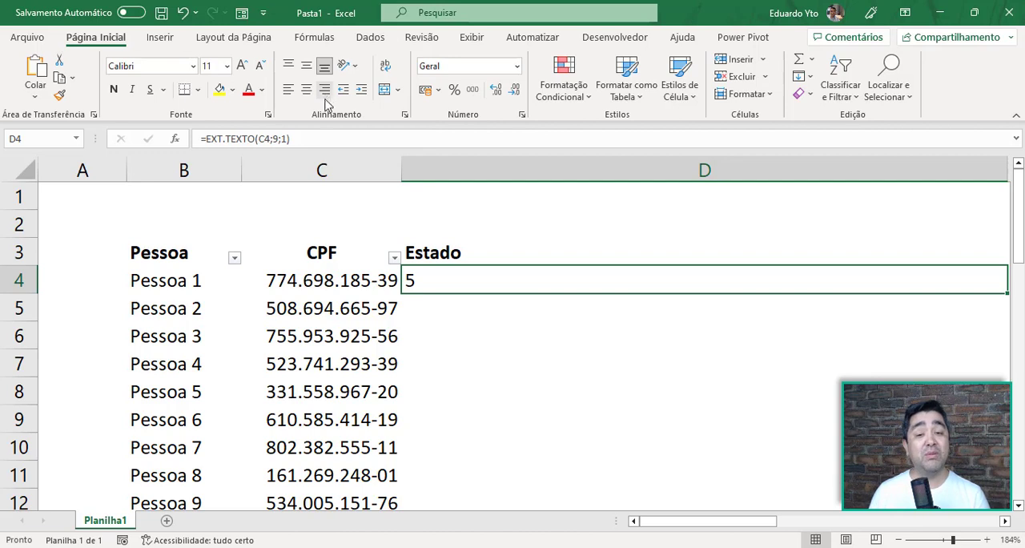
Wrap the D4 formula in VALOR so it reads =VALOR(EXT.TEXTO(C4;9;1)), converting the extracted digit to a number
click(313, 143)
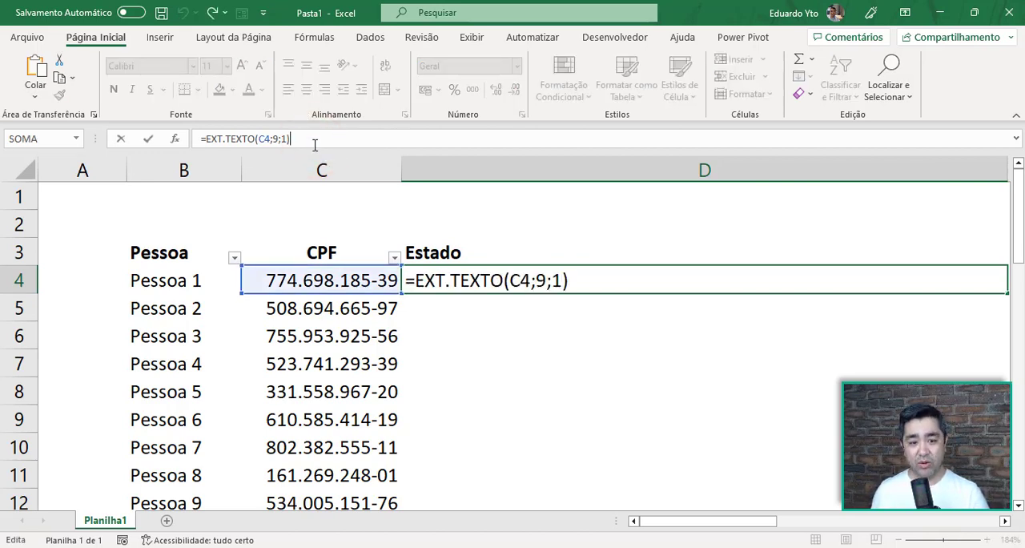
click(206, 141)
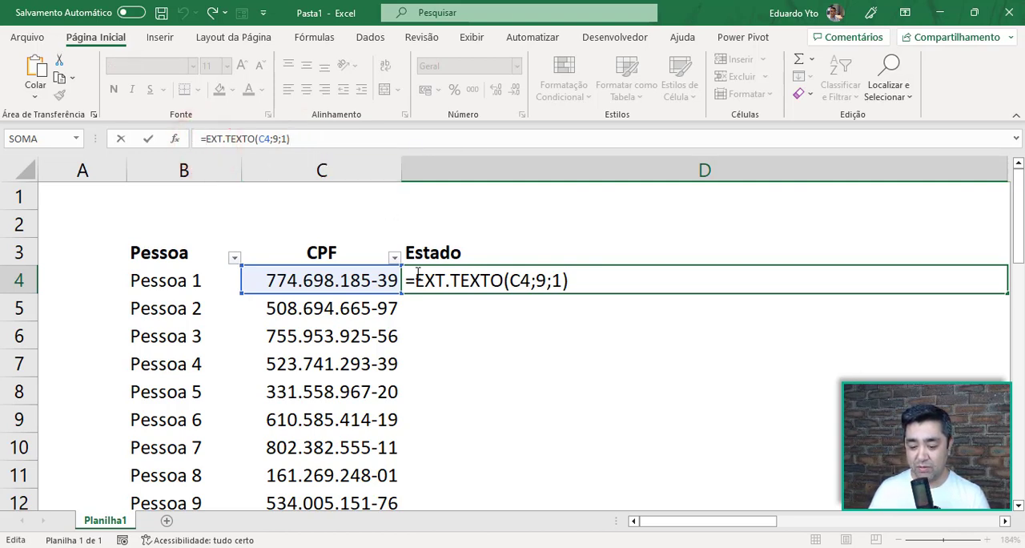
click(411, 281)
text(valor)
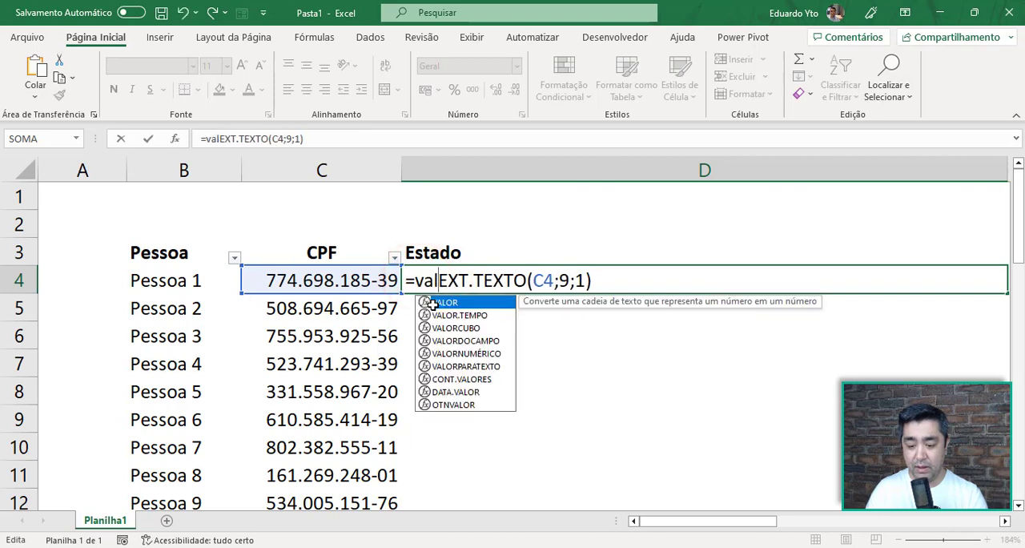
key(Tab)
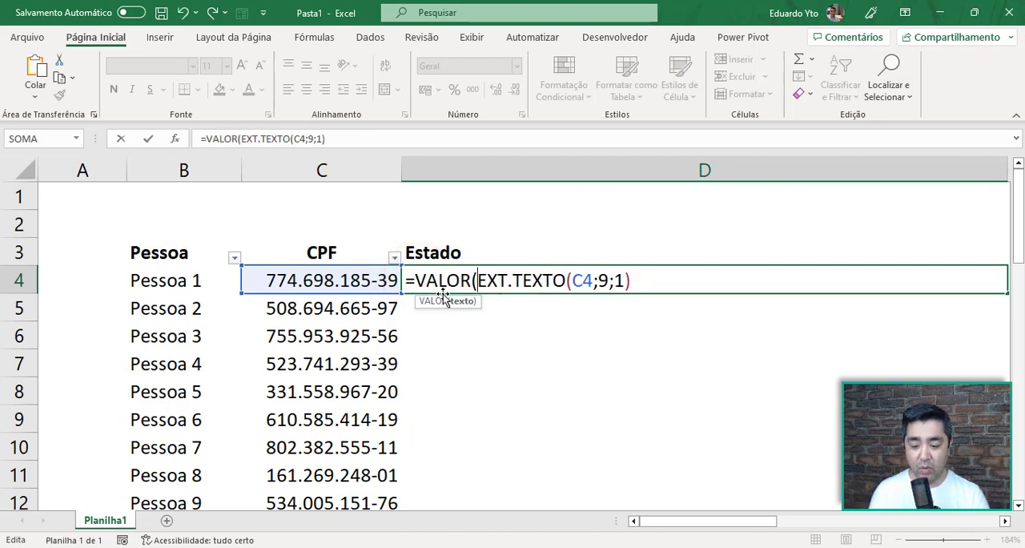
click(645, 269)
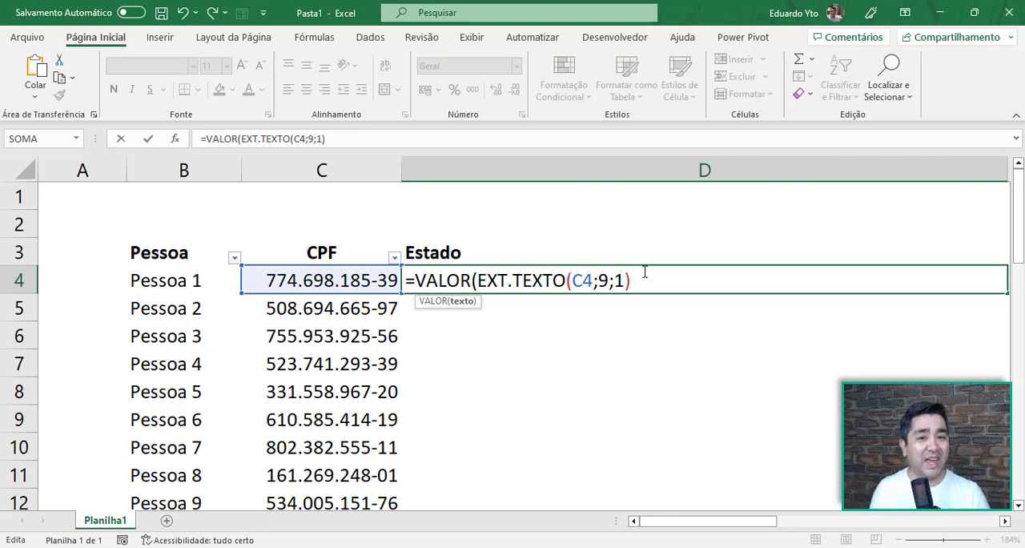
click(644, 273)
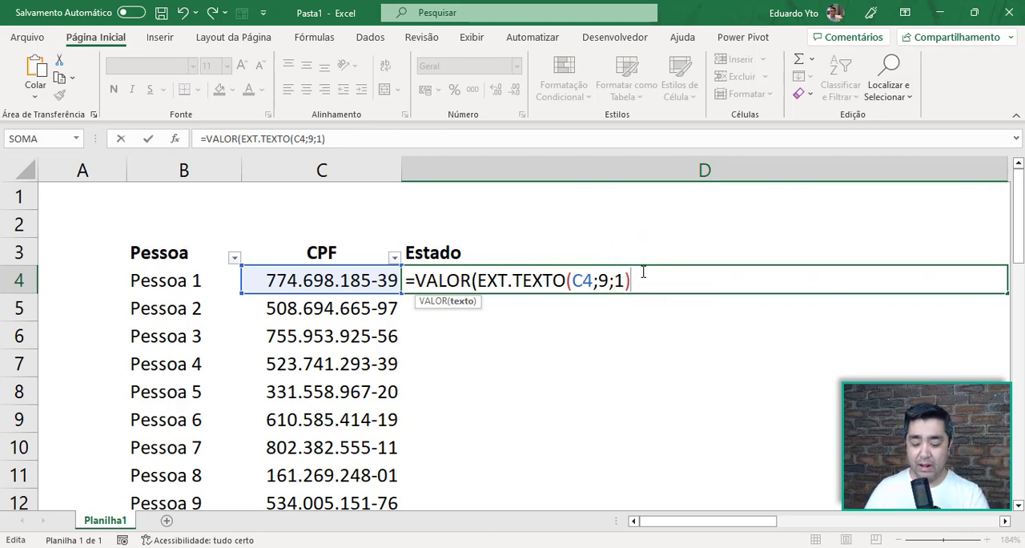
text())
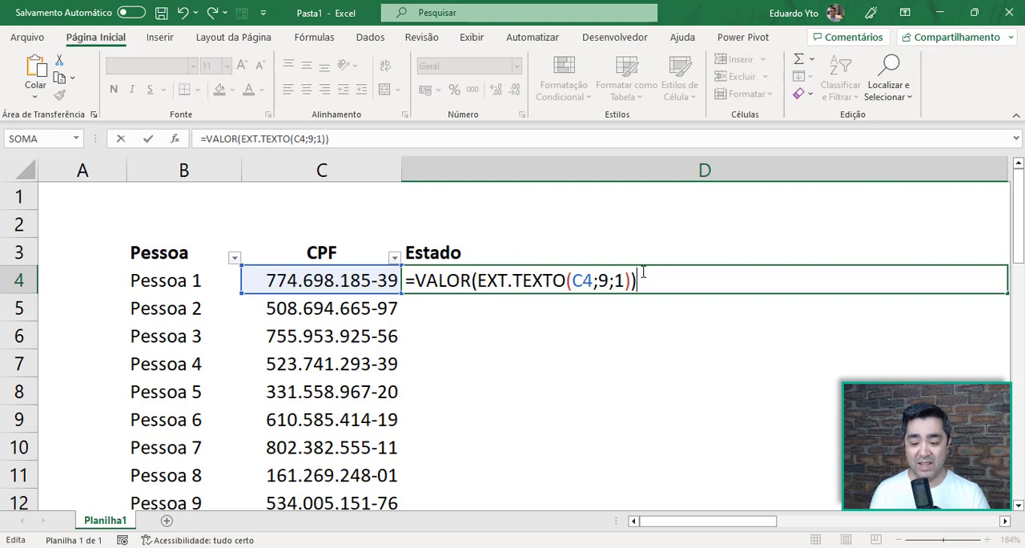
key(Return)
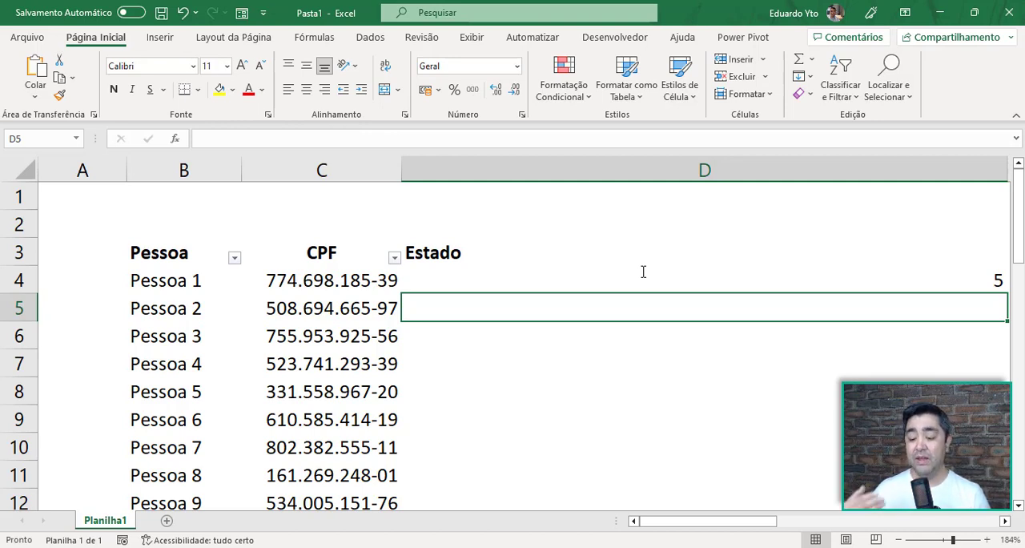
click(643, 272)
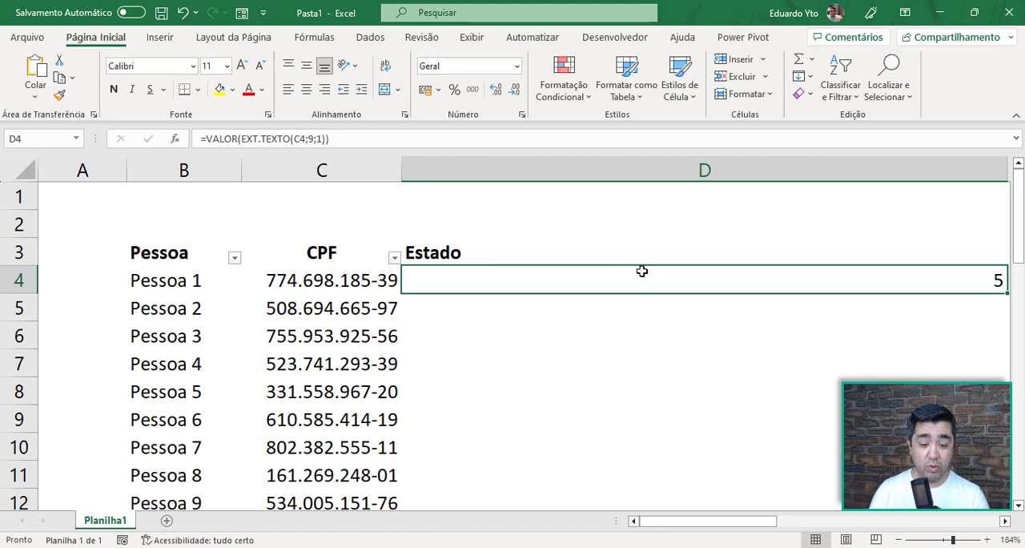
click(943, 540)
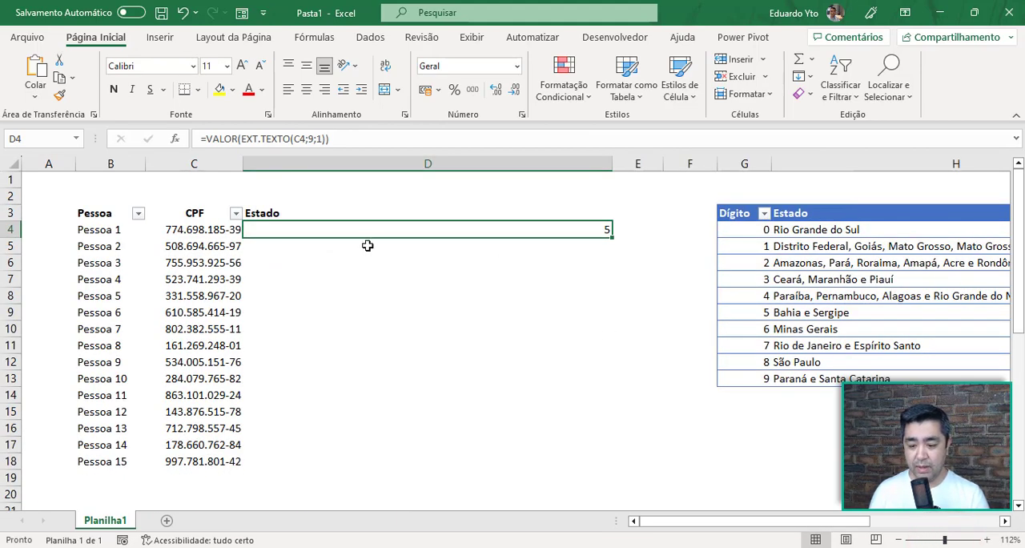
click(396, 231)
double_click(396, 232)
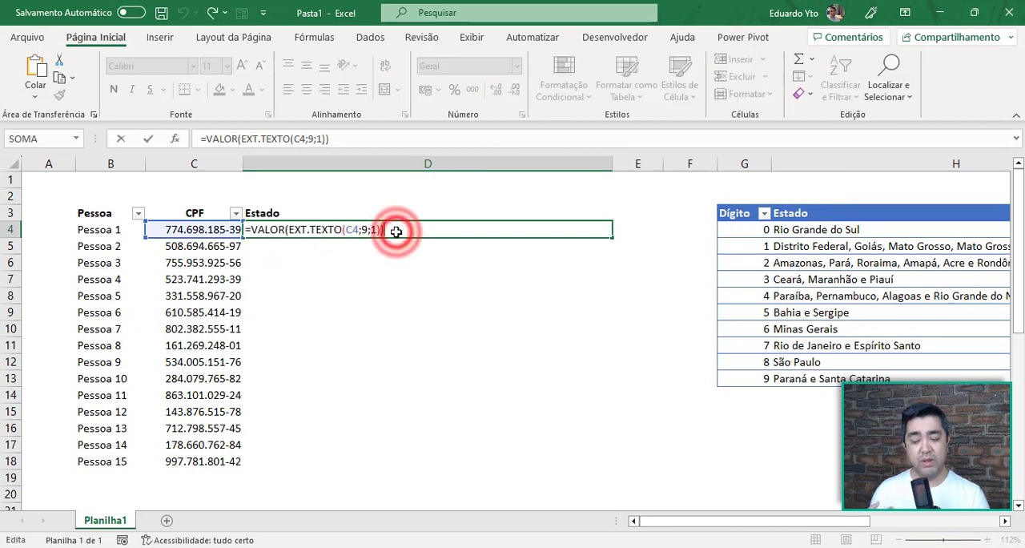
click(251, 229)
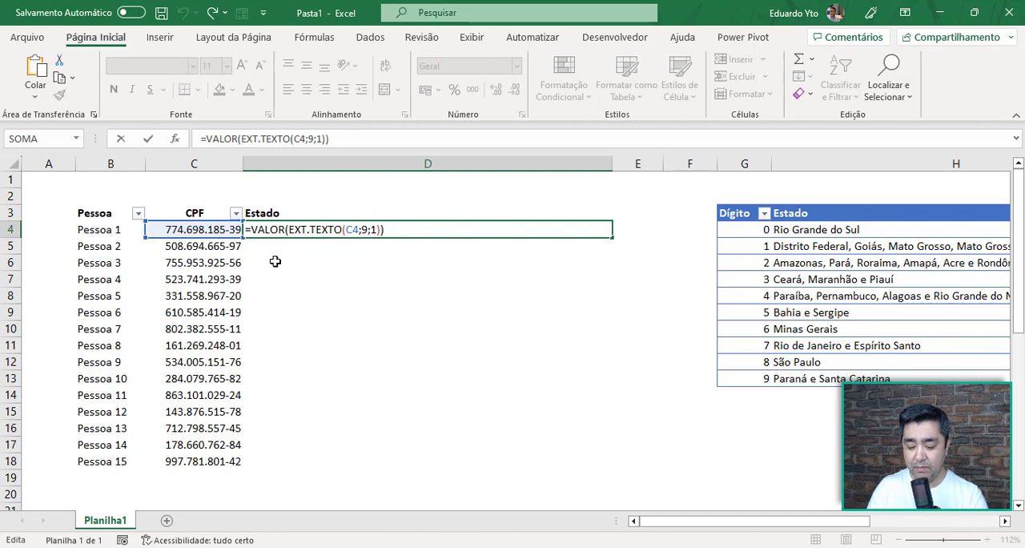
text(procv)
key(Tab)
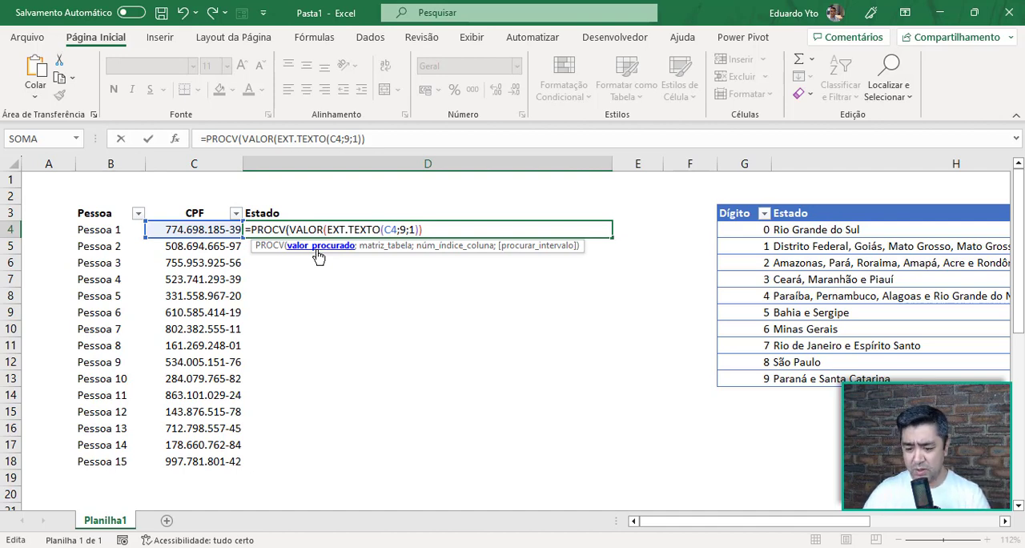
key(Escape)
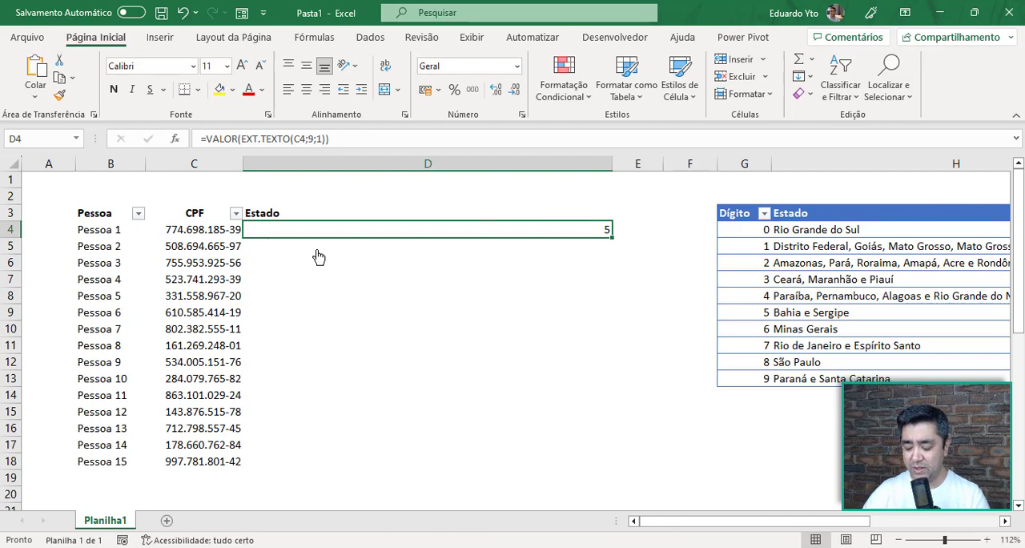
Nest the D4 formula inside PROCV, using VALOR(EXT.TEXTO(C4;9;1)) as the lookup value
key(F2)
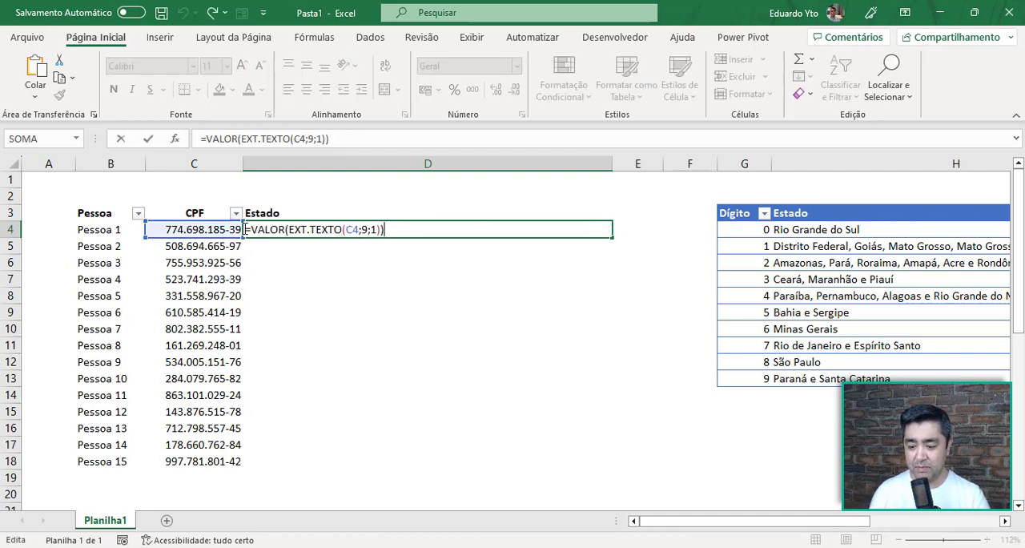
click(250, 229)
text(procv)
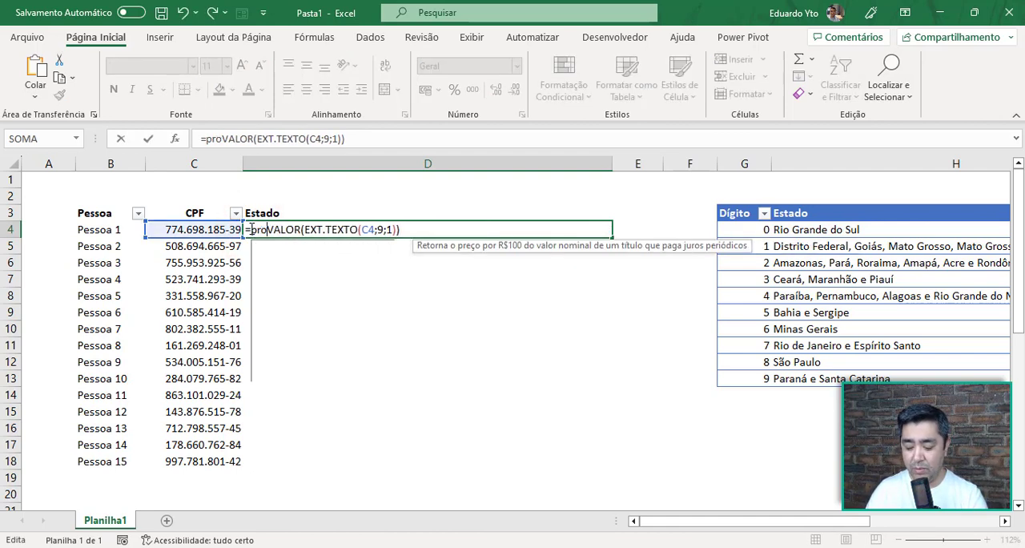
key(Tab)
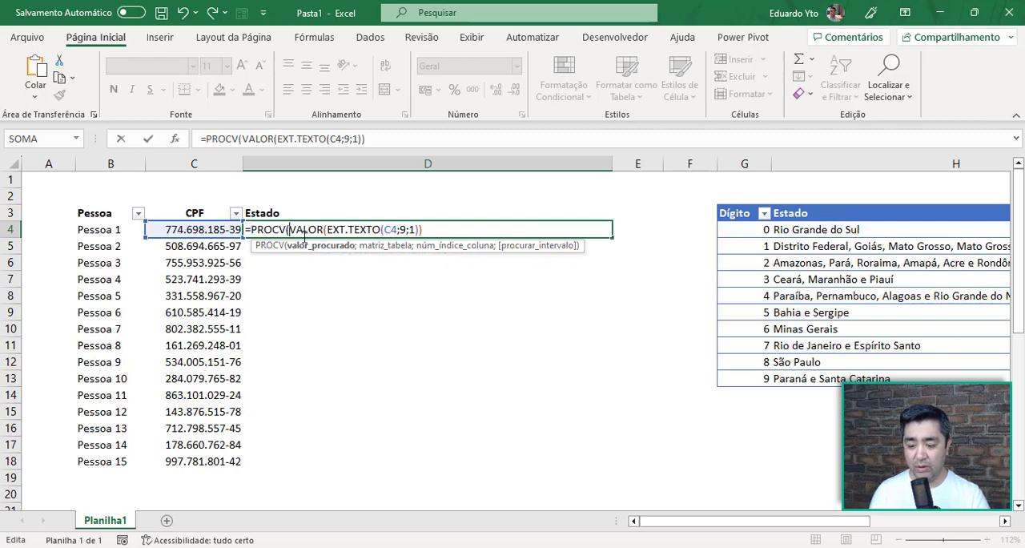
click(304, 246)
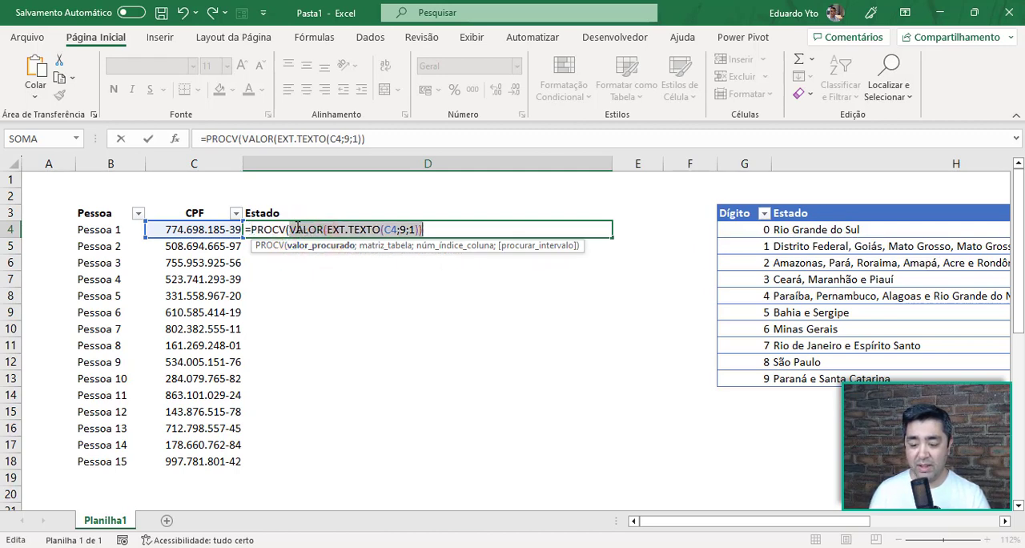
drag(293, 229, 430, 227)
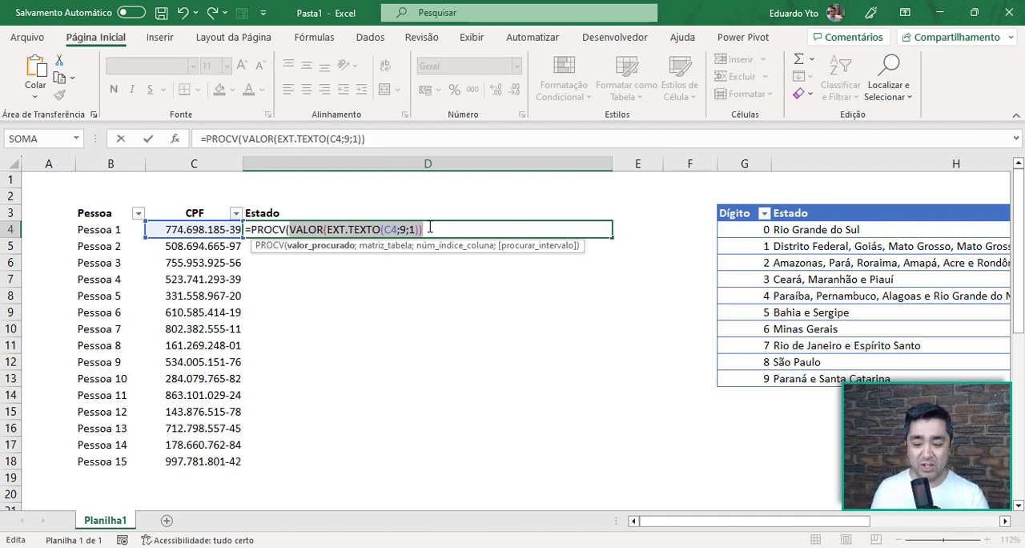
click(430, 229)
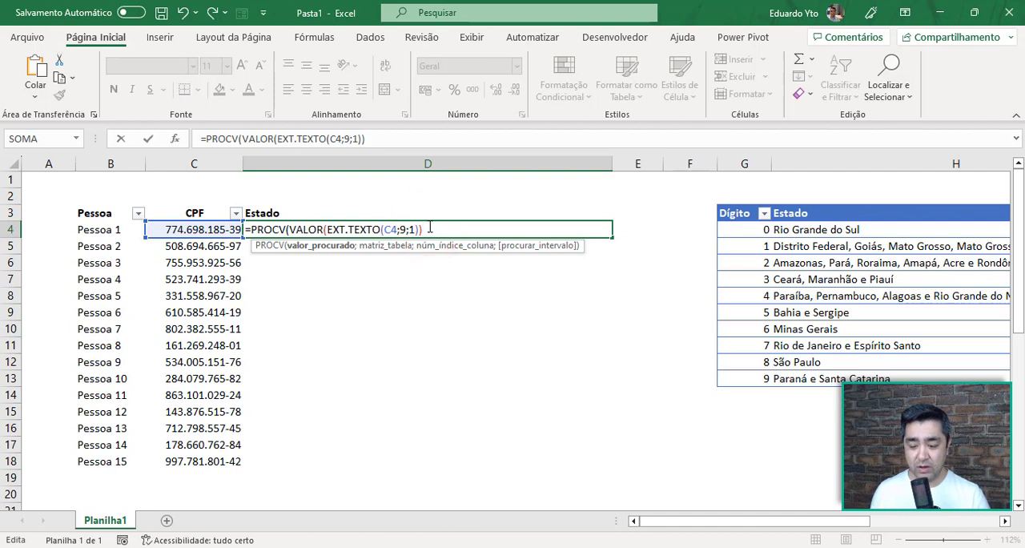
text(;)
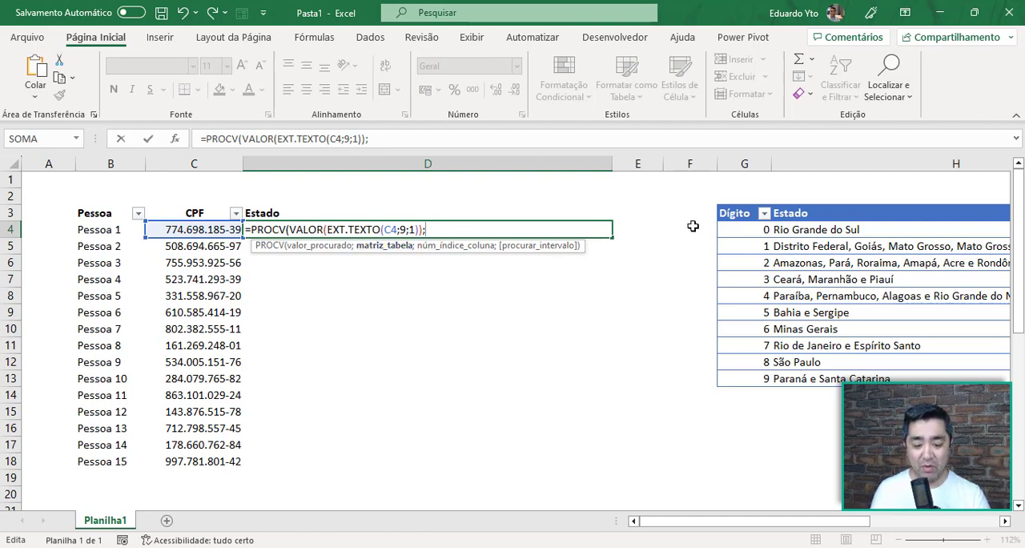
Complete the PROCV in D4 with the Dígito and Estado table (Tabela1), column index 2 and 0 for an exact match
drag(736, 229, 855, 378)
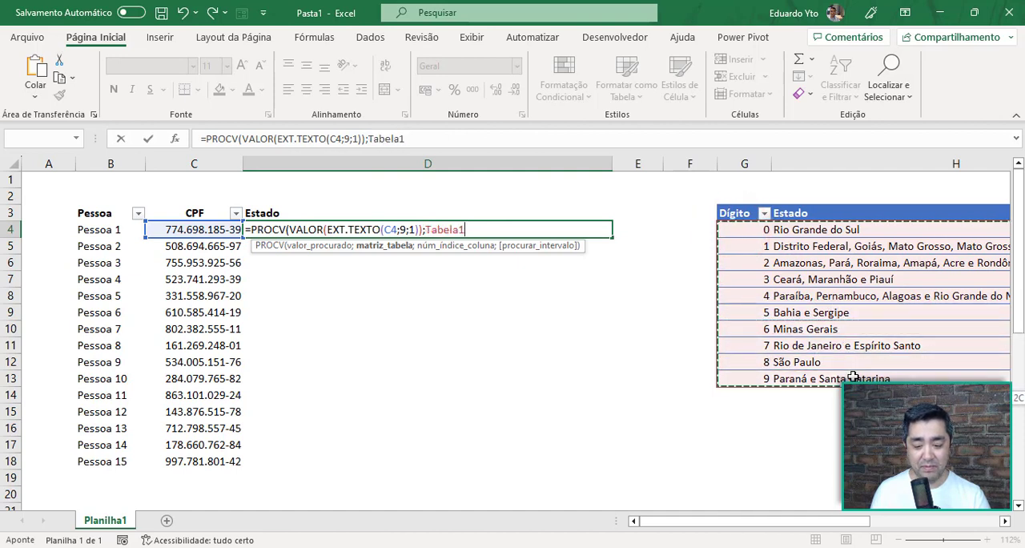
text(;)
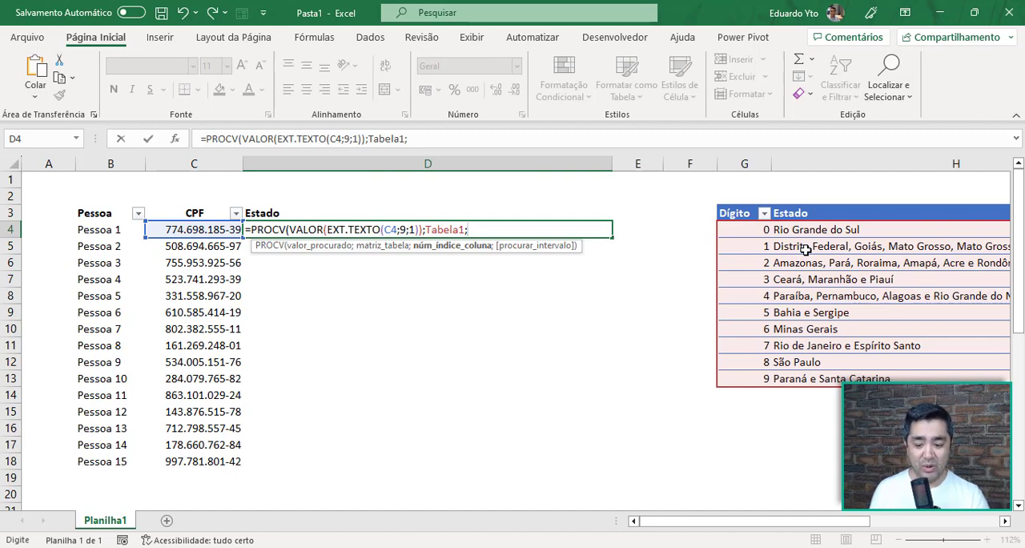
text(2;)
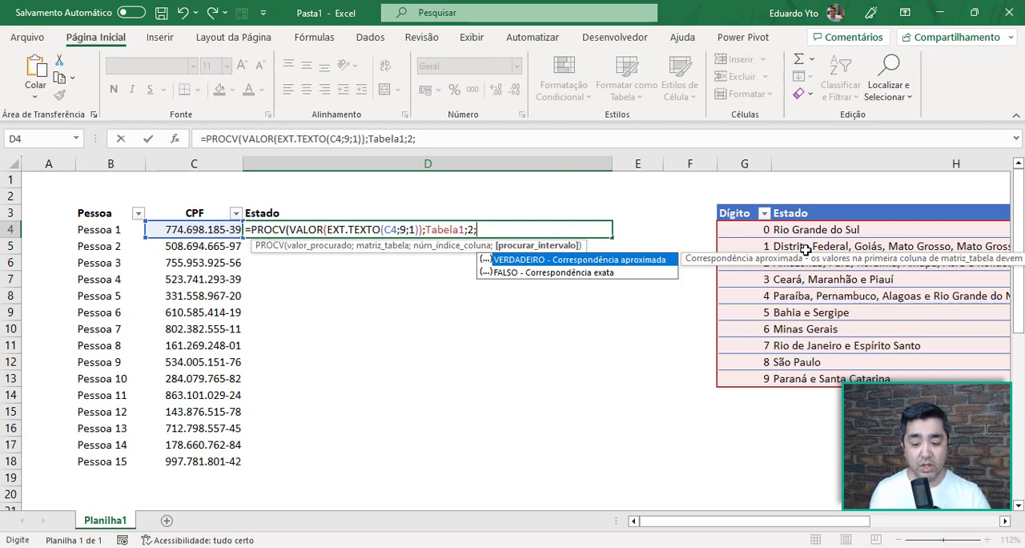
text(0)
key(BackSpace)
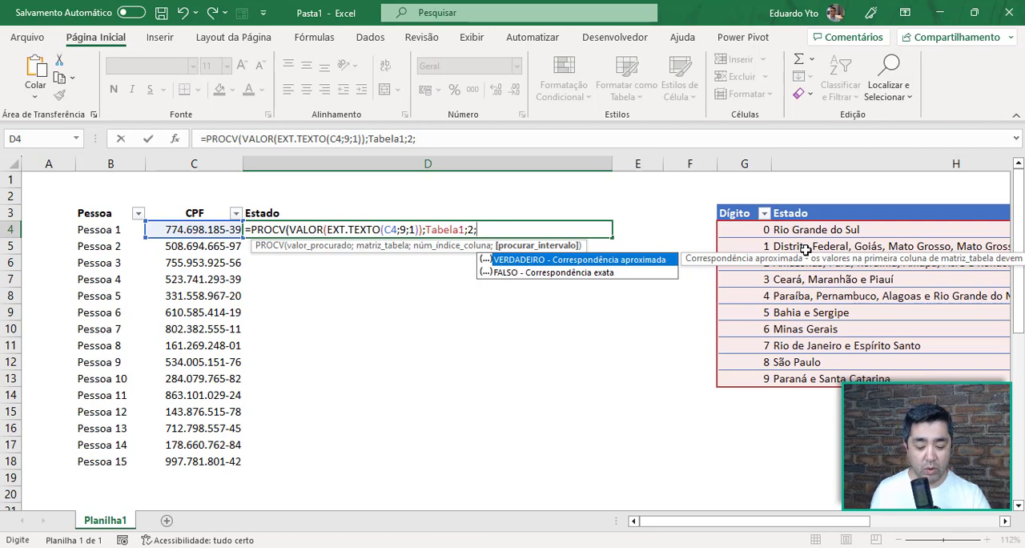
key(Down)
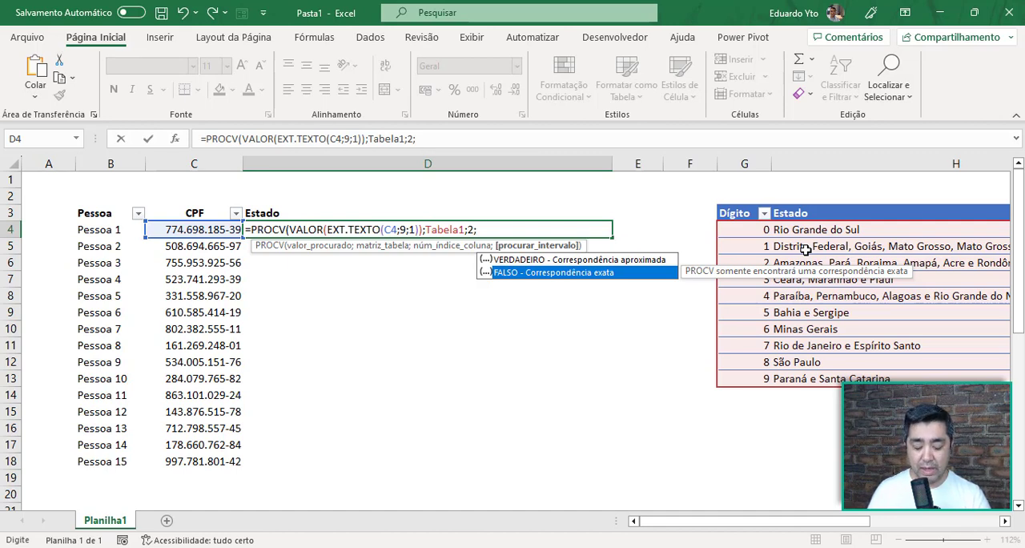
text(0)
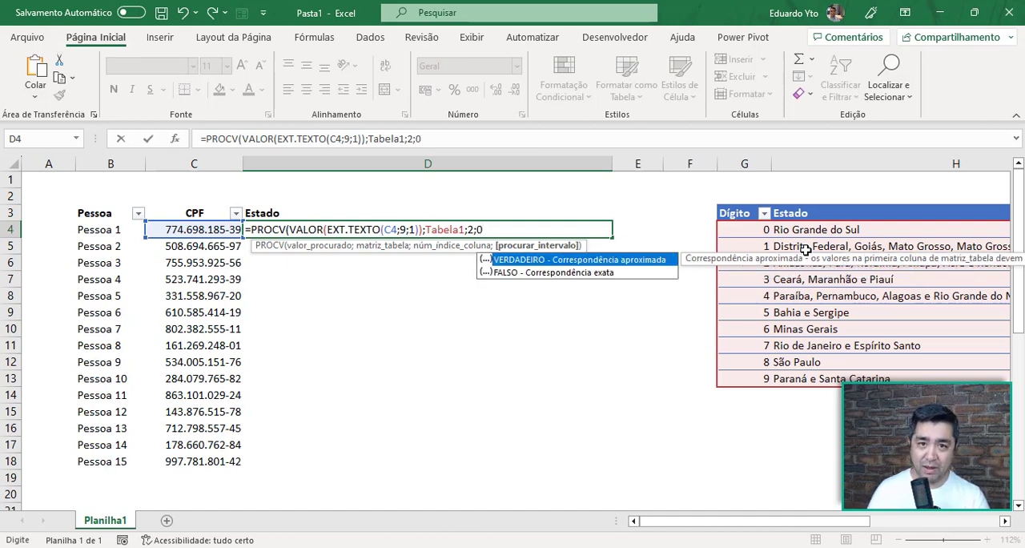
text())
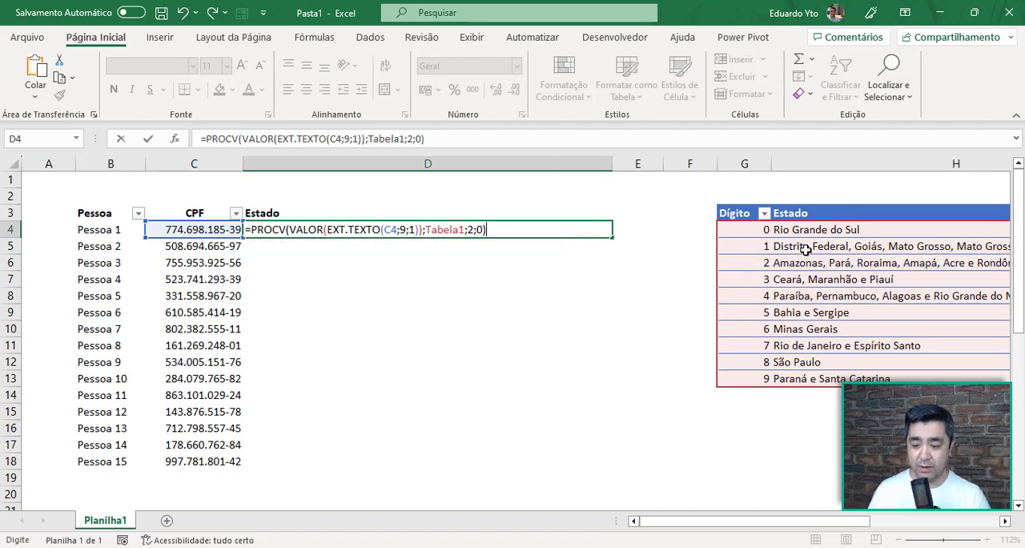
key(Return)
Fill the PROCV formula from D4 down the Estado column to D18
key(Up)
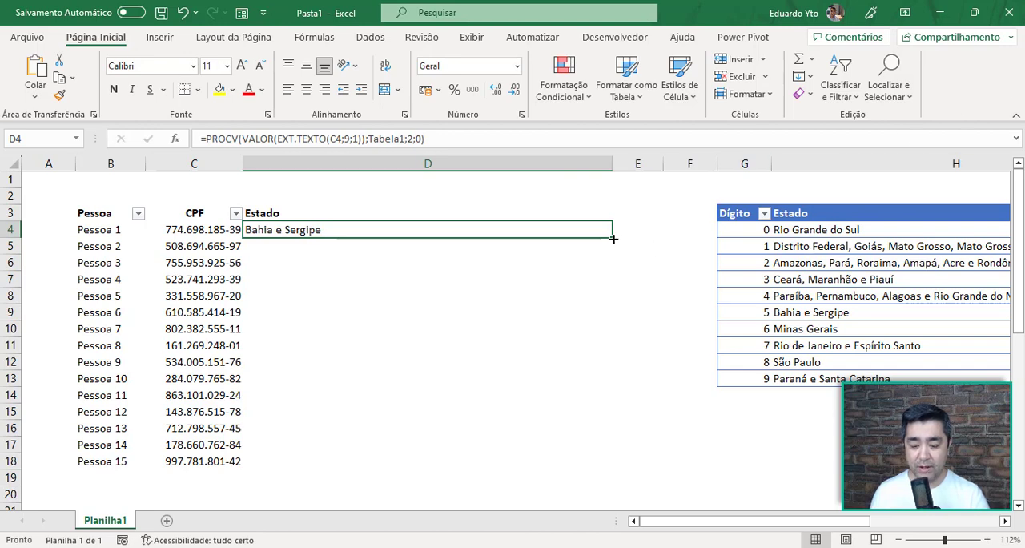
drag(614, 240, 613, 471)
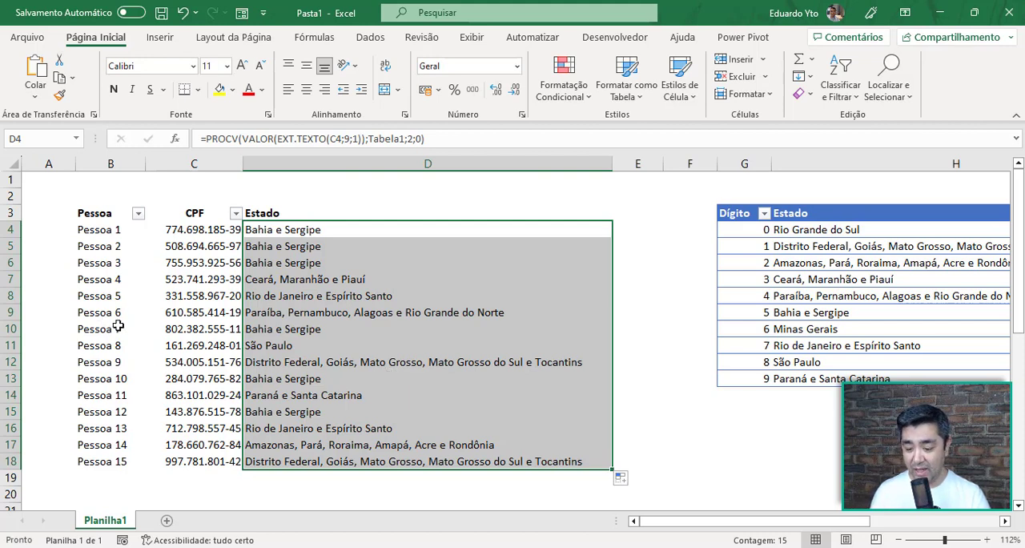
Check the Estado results for Pessoa 8 and Pessoa 13 against the Dígito table, and open the PROCV formula in D5 for inspection
click(211, 349)
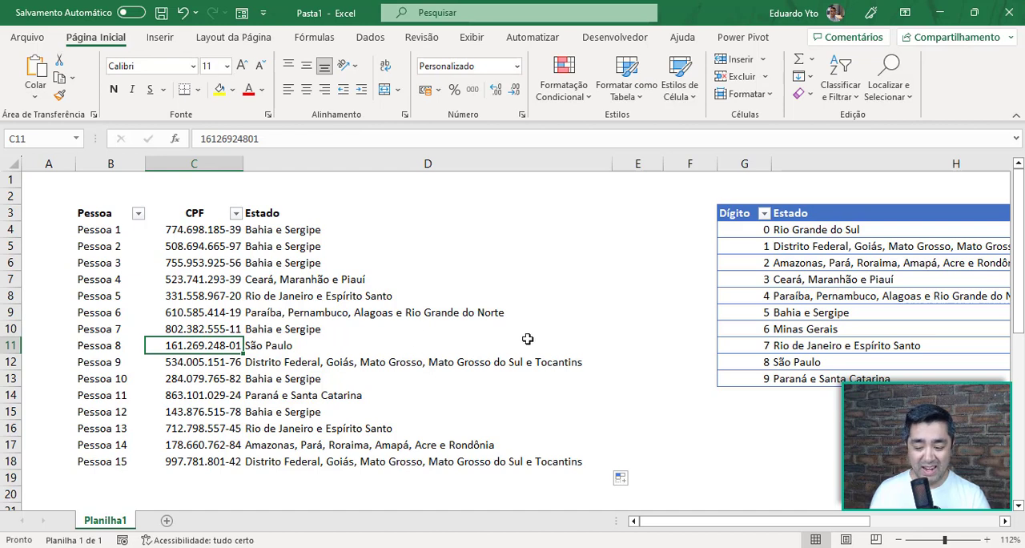
click(852, 362)
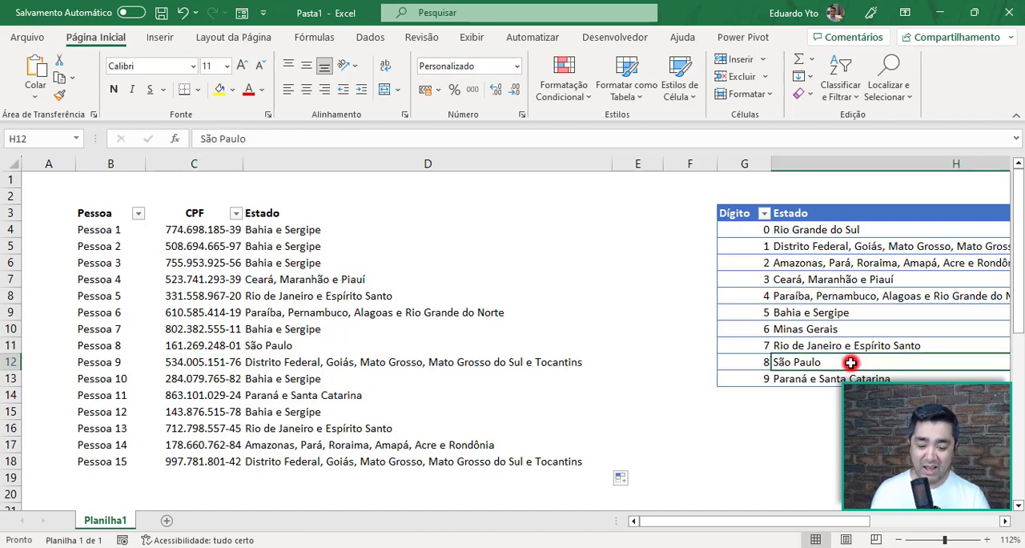
click(311, 432)
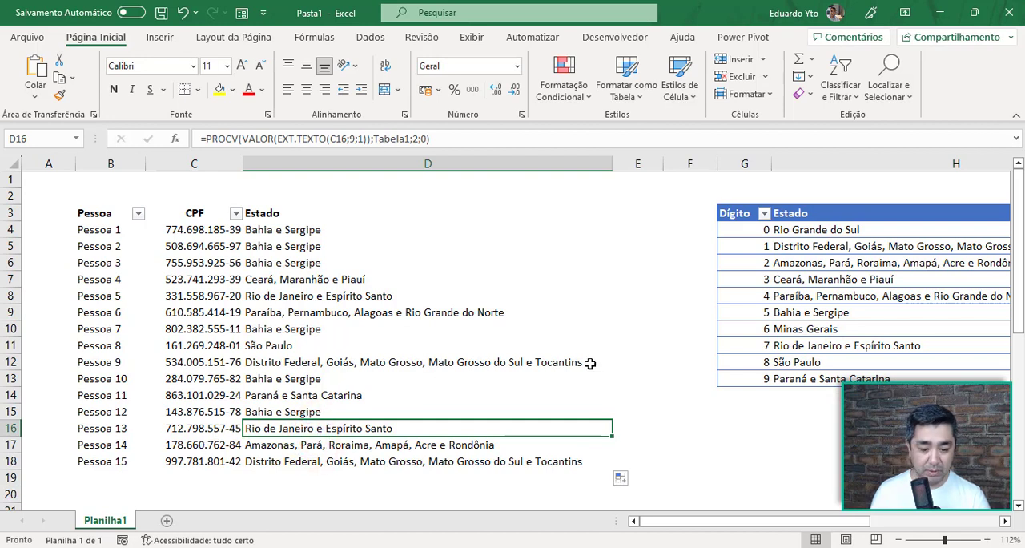
click(743, 345)
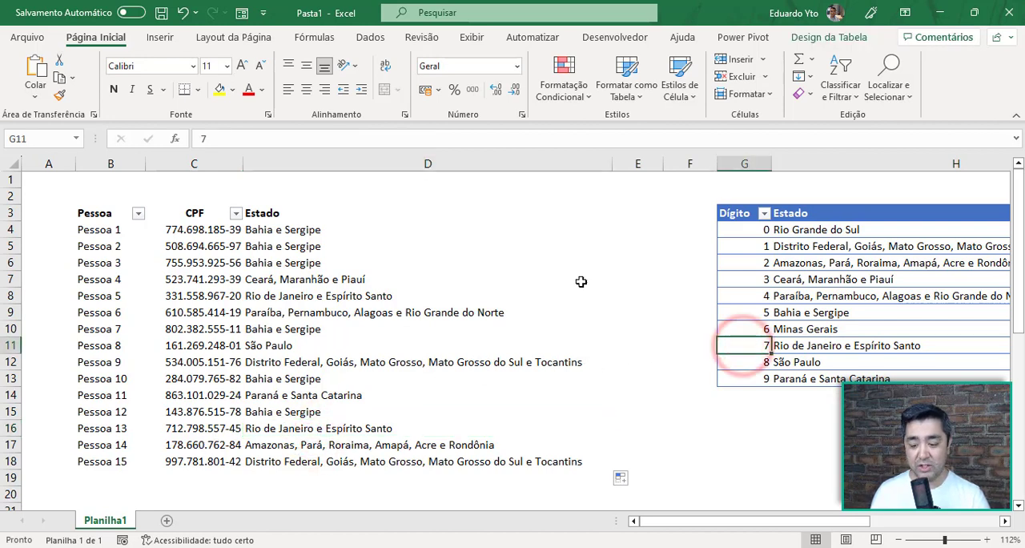
click(358, 245)
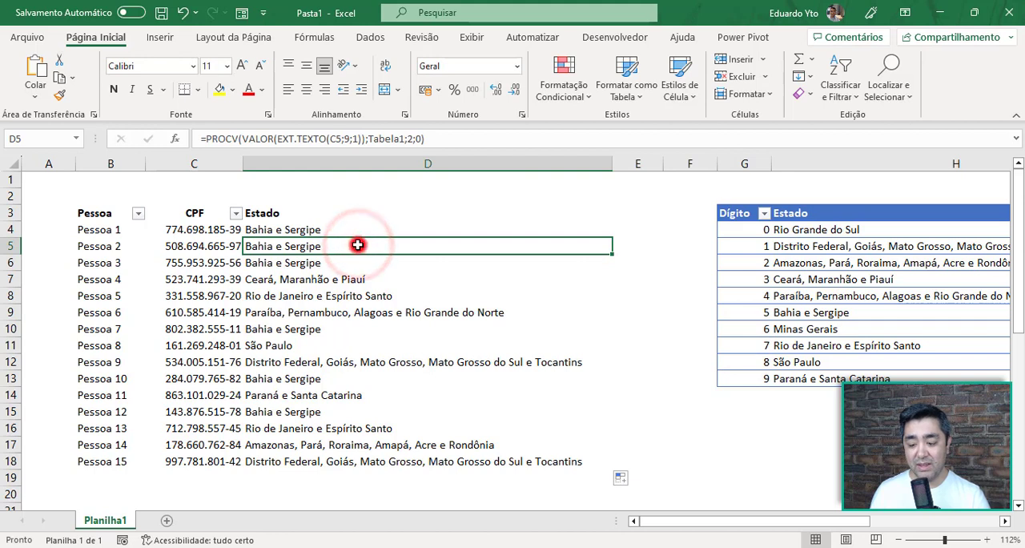
double_click(358, 245)
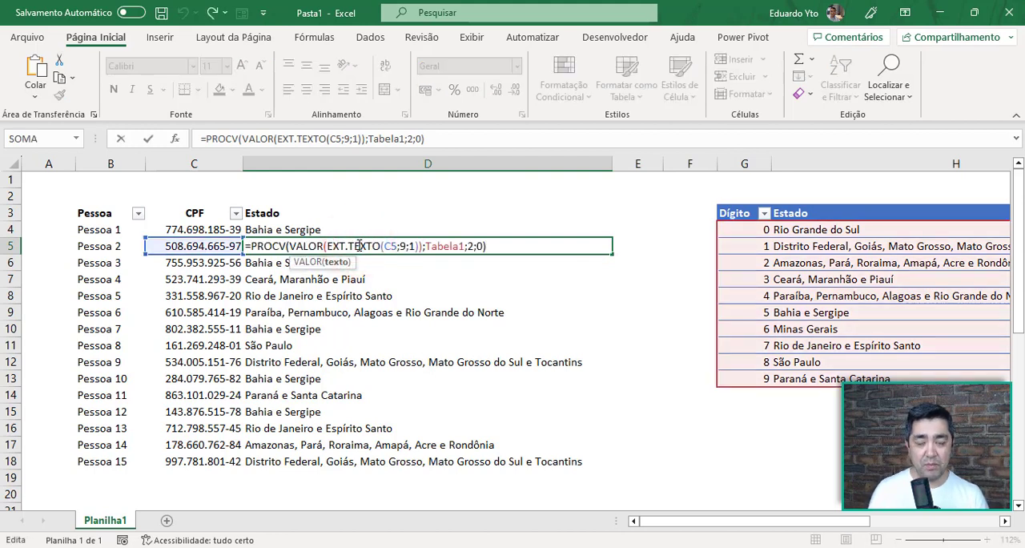